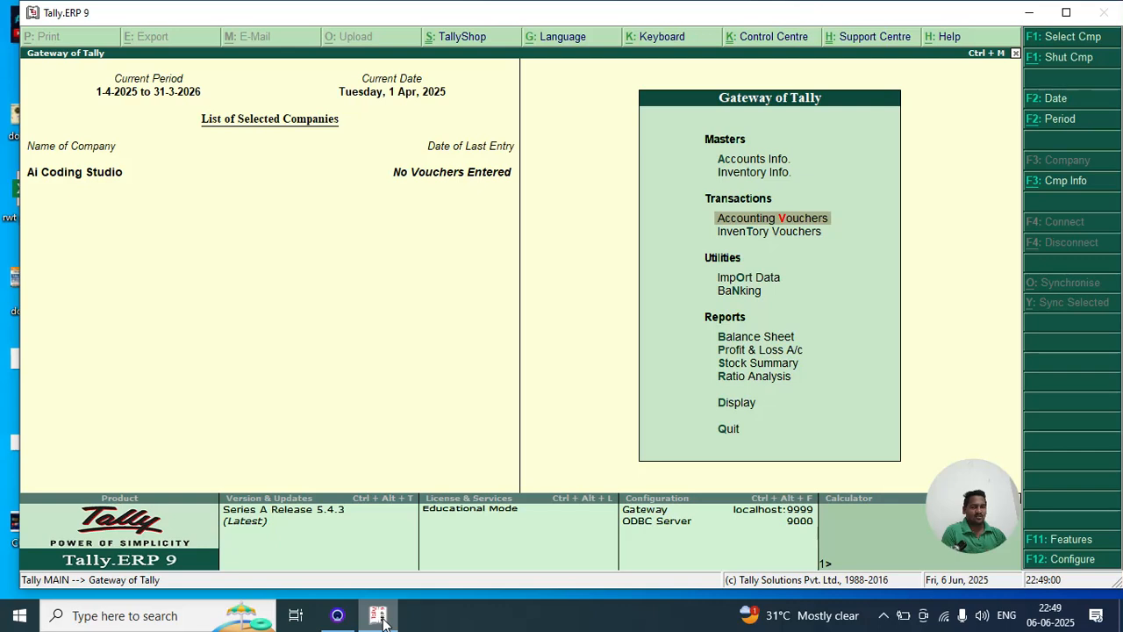
pyautogui.press('Down')
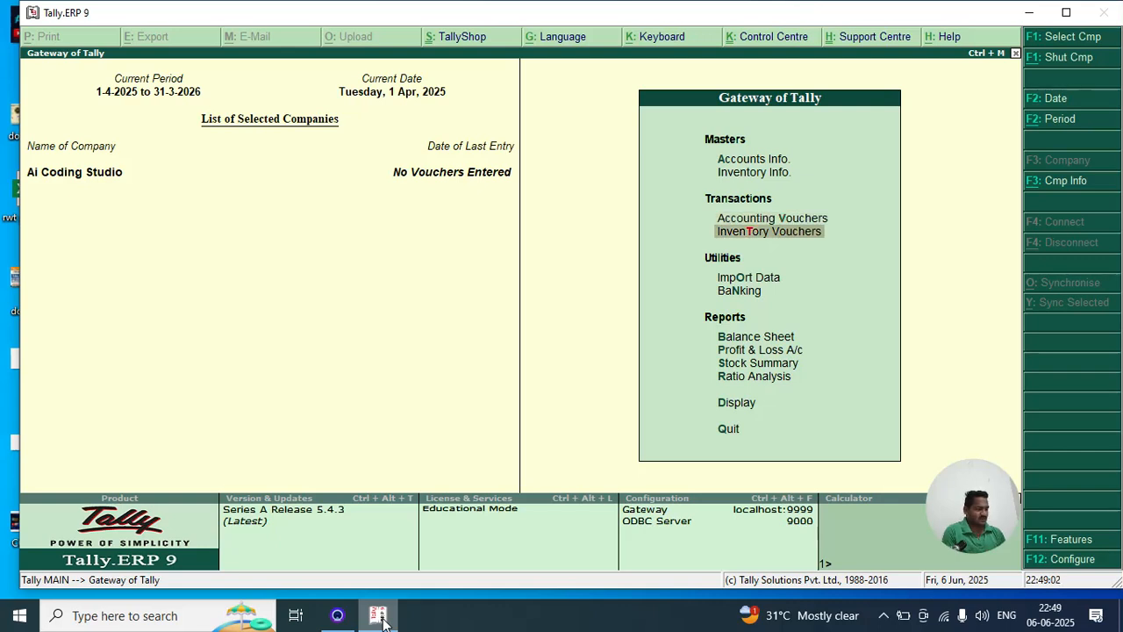
pyautogui.press('Up')
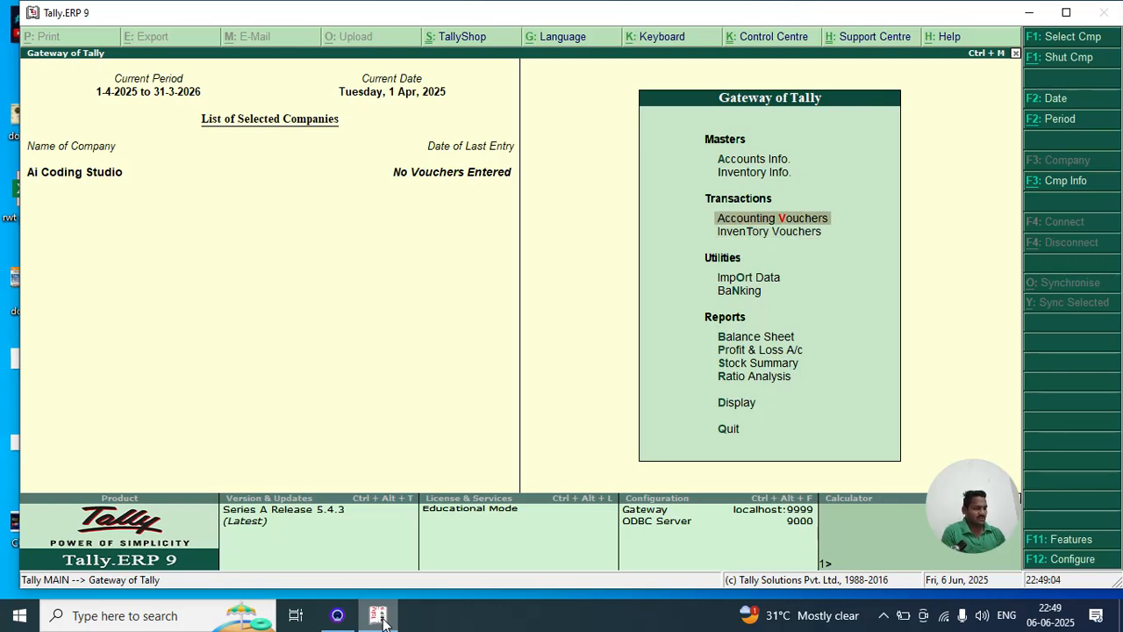
pyautogui.press('Return')
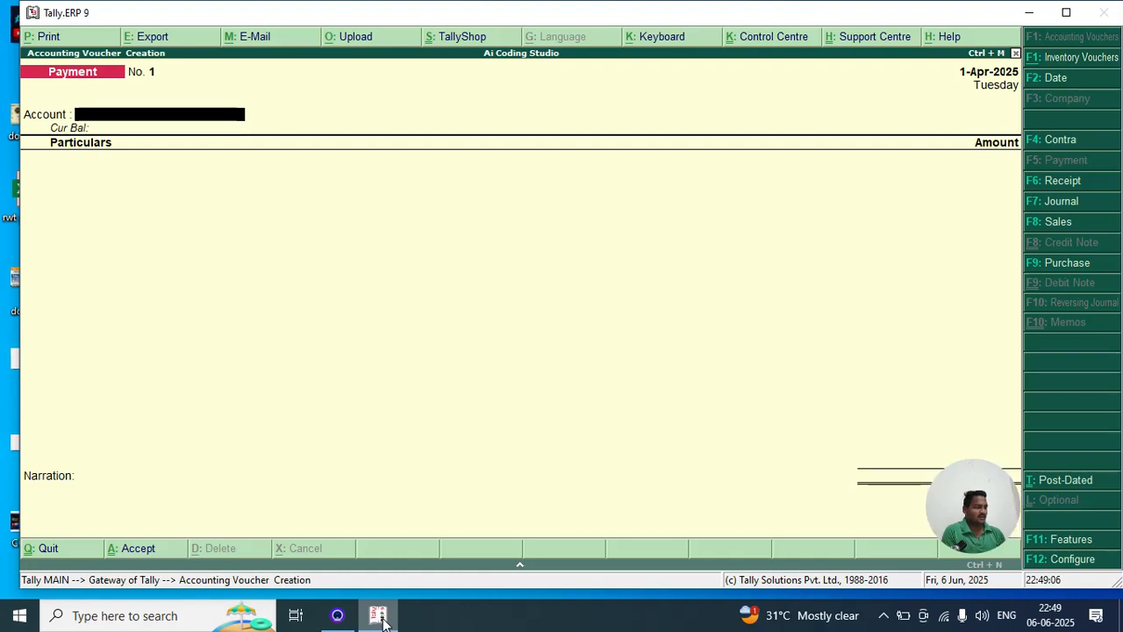
pyautogui.press('Escape')
# Open the ledger options within the accounts masters.
pyautogui.press('Up')
pyautogui.press('Up')
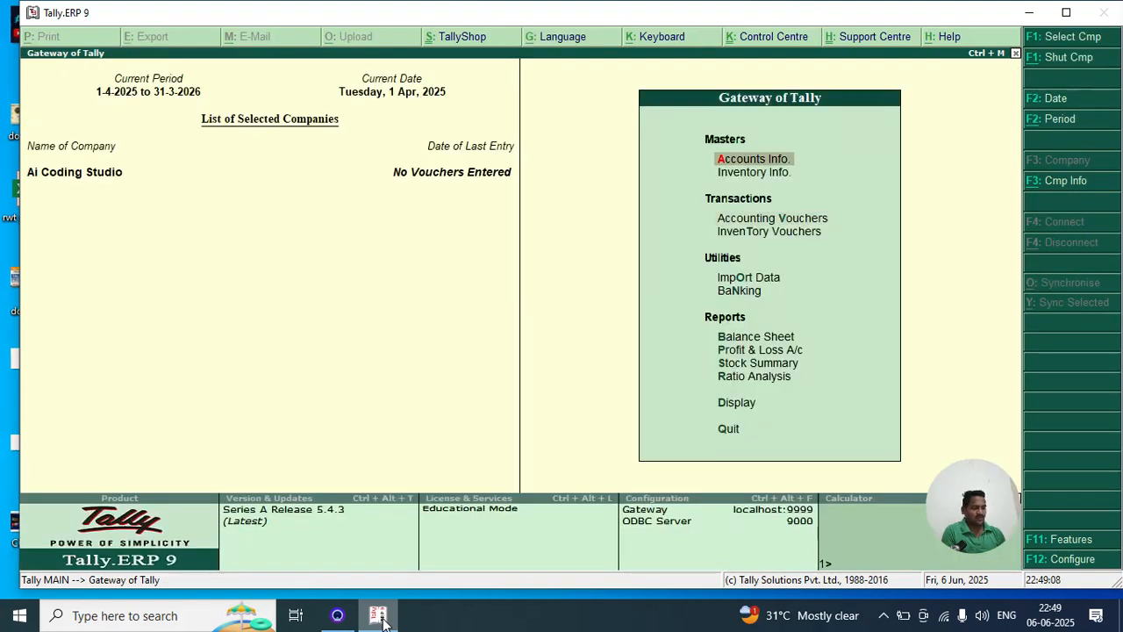
pyautogui.press('Return')
pyautogui.press('Down')
pyautogui.press('Return')
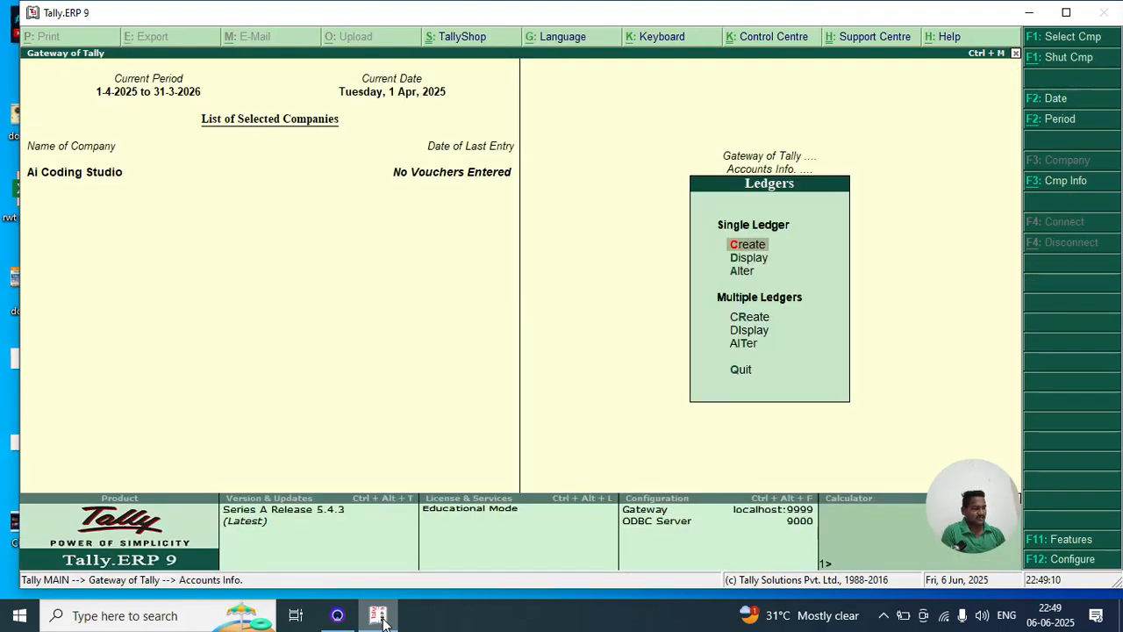
pyautogui.press('Down')
pyautogui.press('Up')
pyautogui.press('Down')
pyautogui.press('Down')
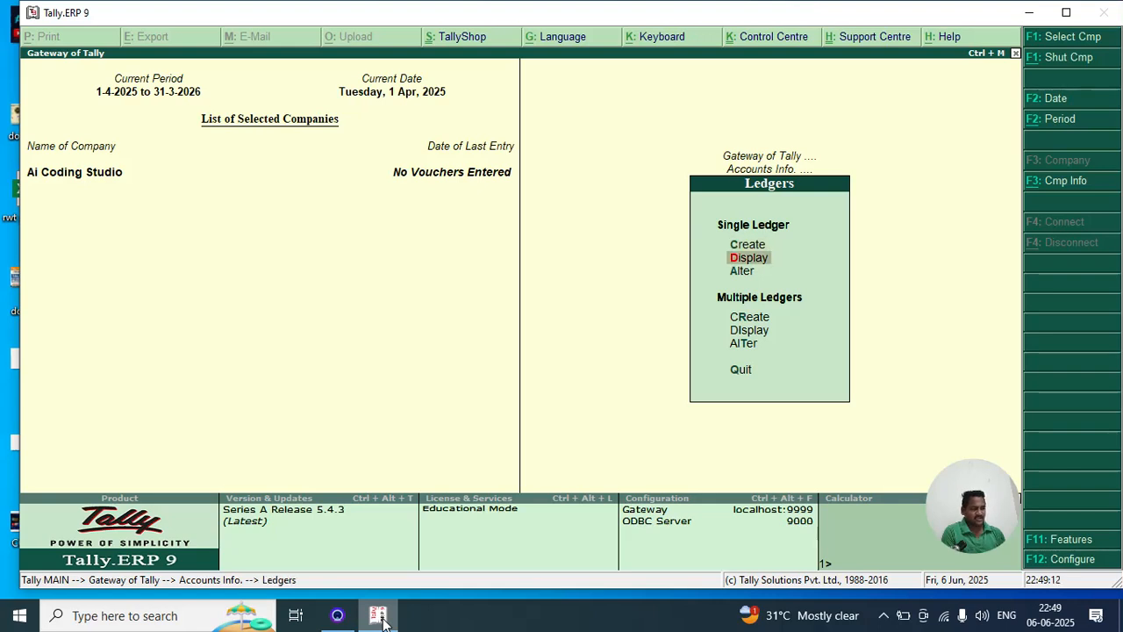
pyautogui.press('Up')
pyautogui.press('Up')
pyautogui.press('Down')
pyautogui.press('Down')
pyautogui.press('Up')
pyautogui.press('Up')
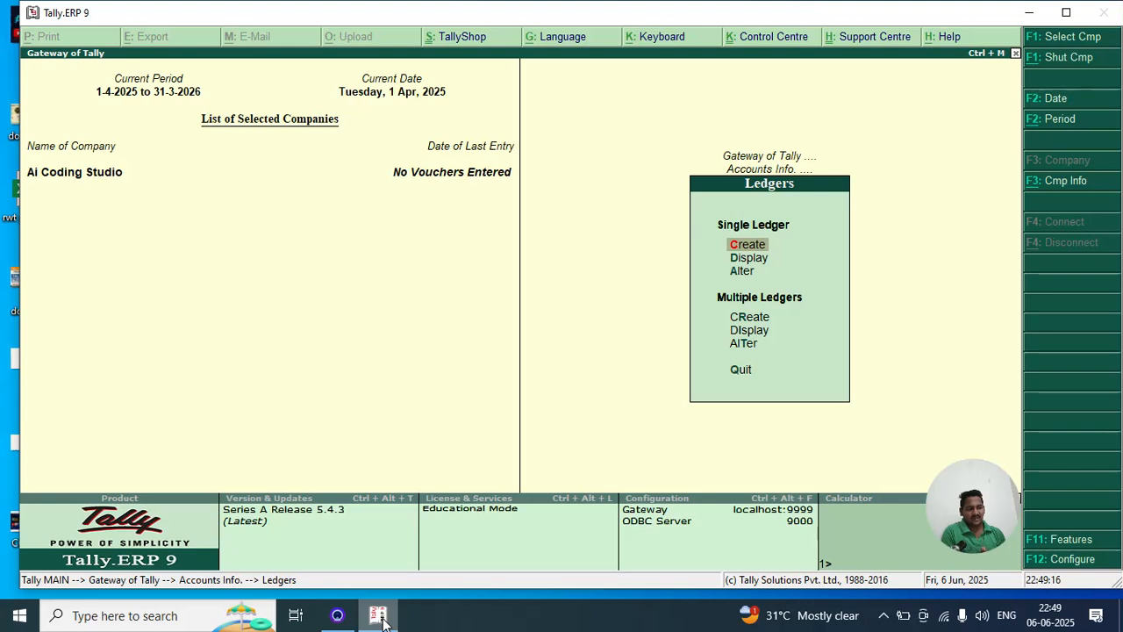
pyautogui.press('Down')
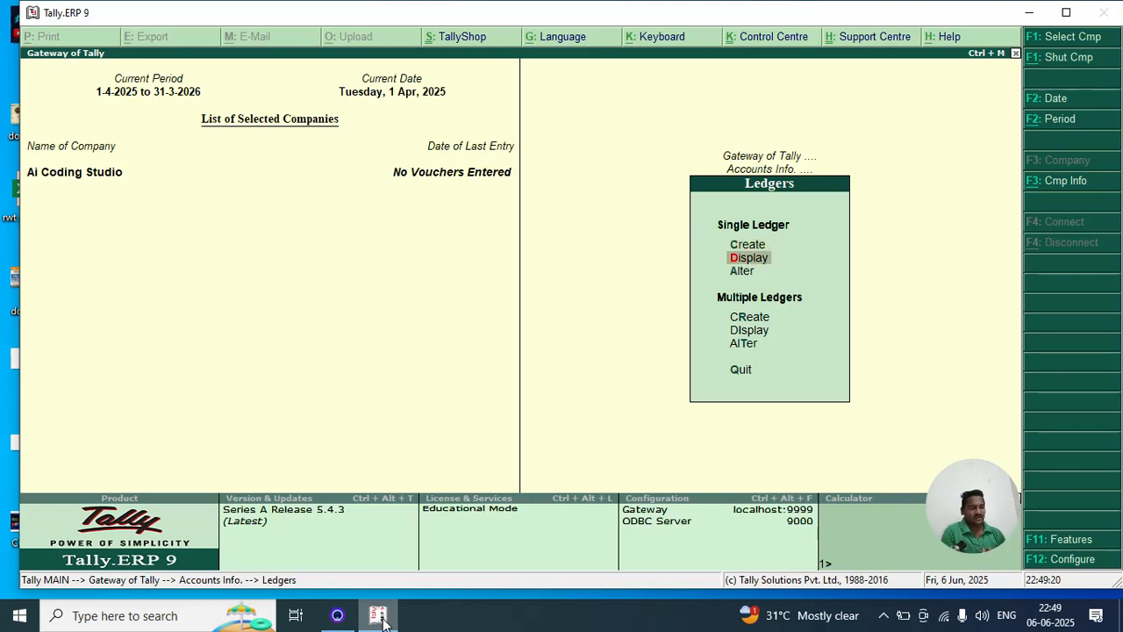
pyautogui.press('Down')
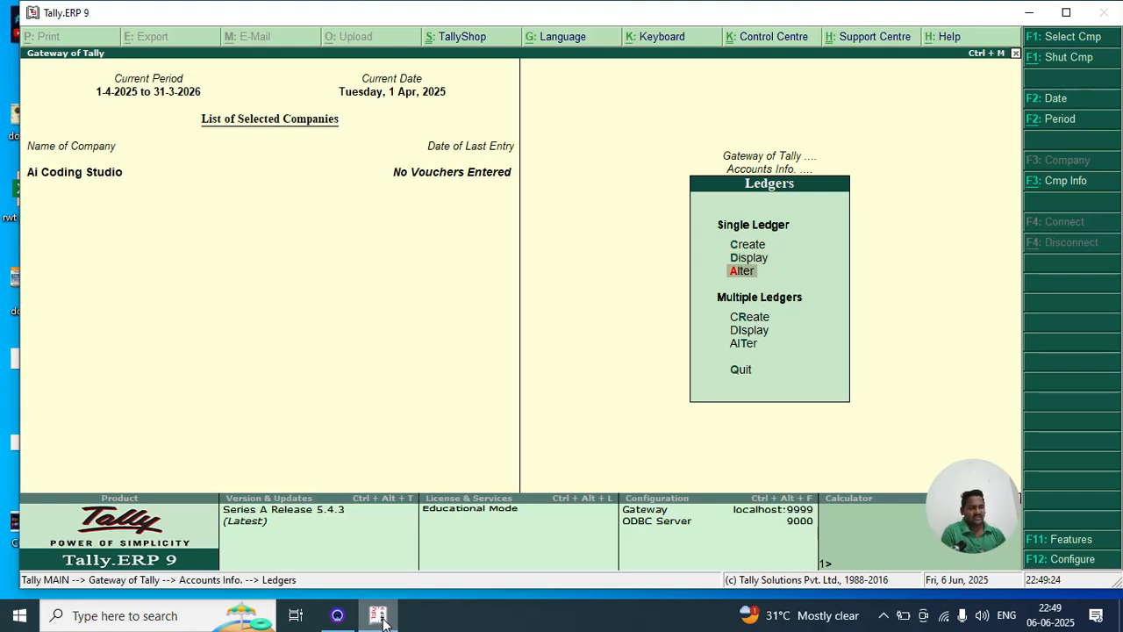
pyautogui.press('Down')
pyautogui.press('Down')
pyautogui.press('Down')
pyautogui.press('Up')
pyautogui.press('Up')
pyautogui.press('Up')
pyautogui.press('Down')
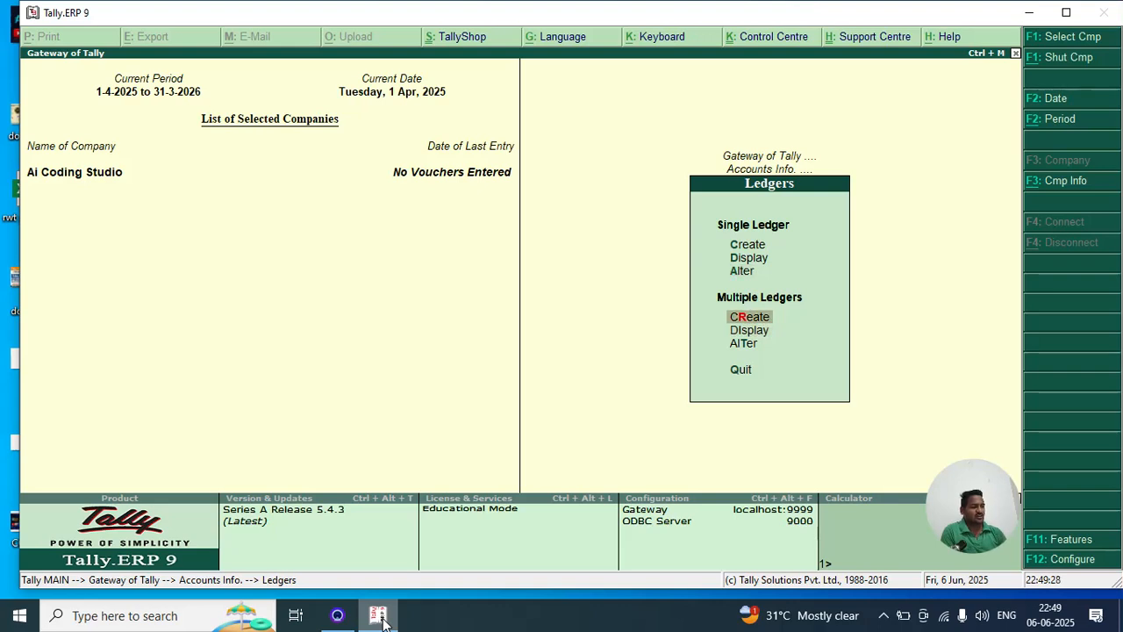
pyautogui.press('Up')
pyautogui.press('Down')
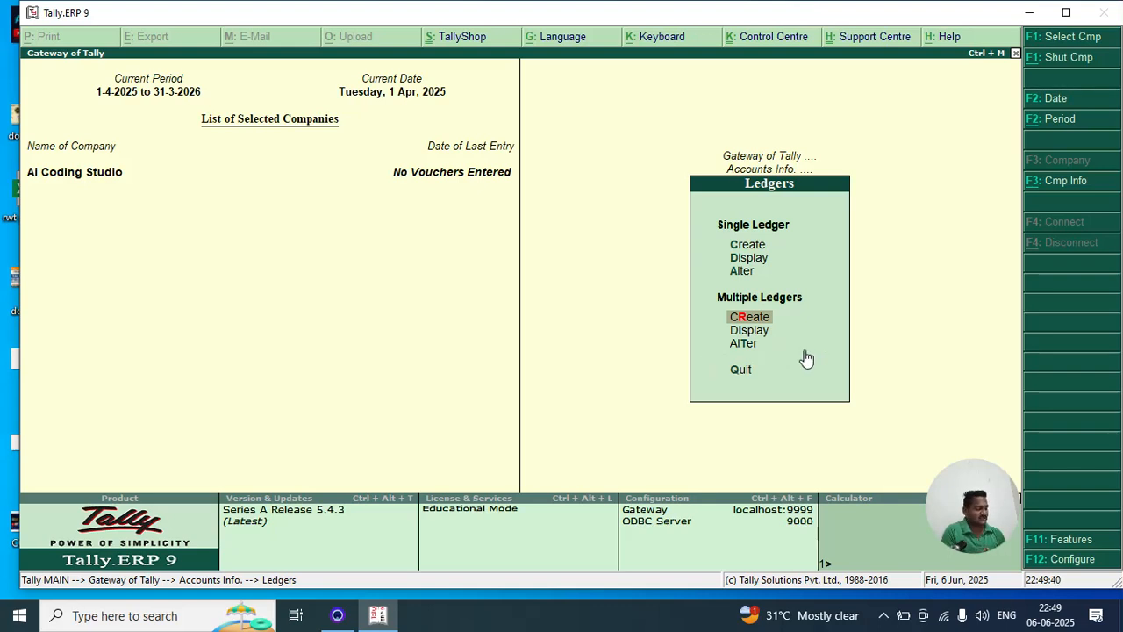
# Start creating a single ledger named "Sale Ac" with no alias.
pyautogui.press('Up')
pyautogui.press('Up')
pyautogui.press('Up')
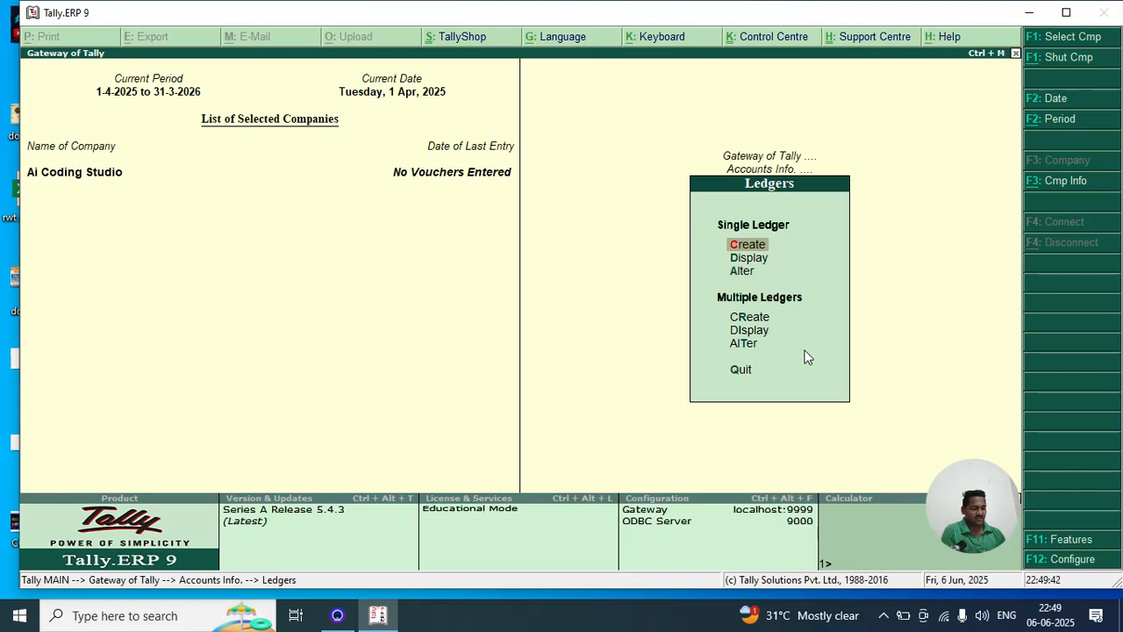
pyautogui.press('Return')
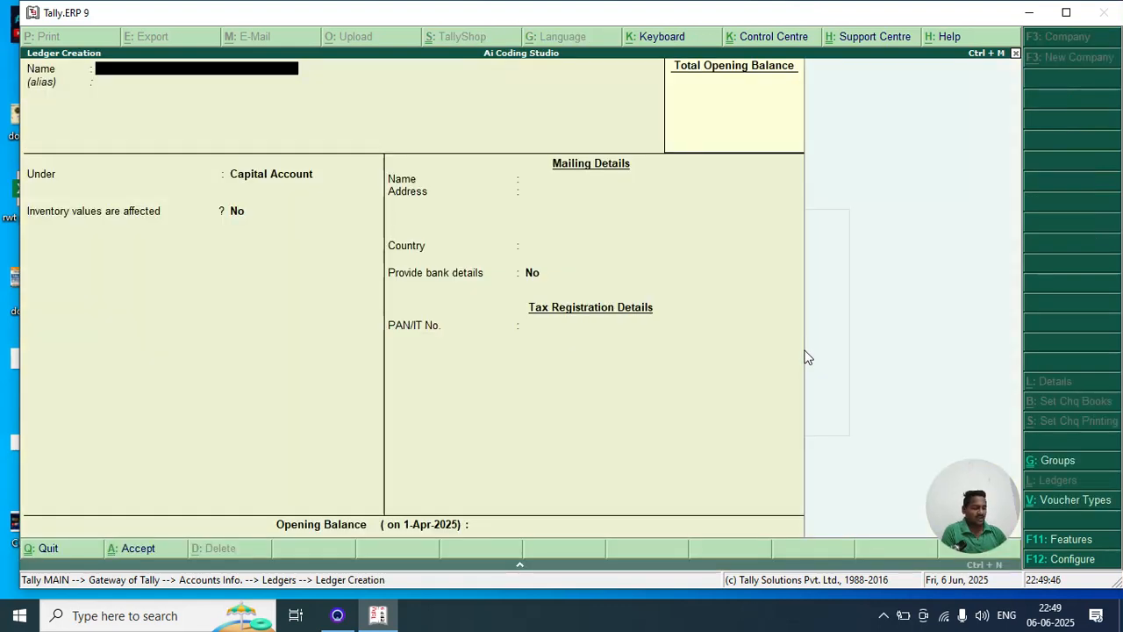
pyautogui.write('Sa')
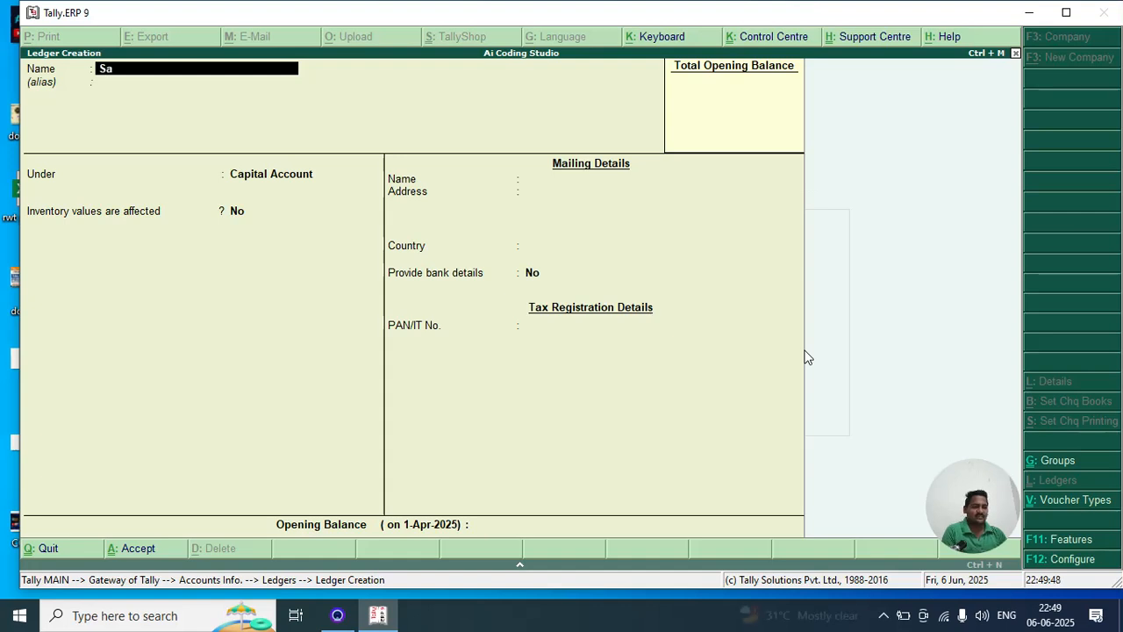
pyautogui.write('le ac')
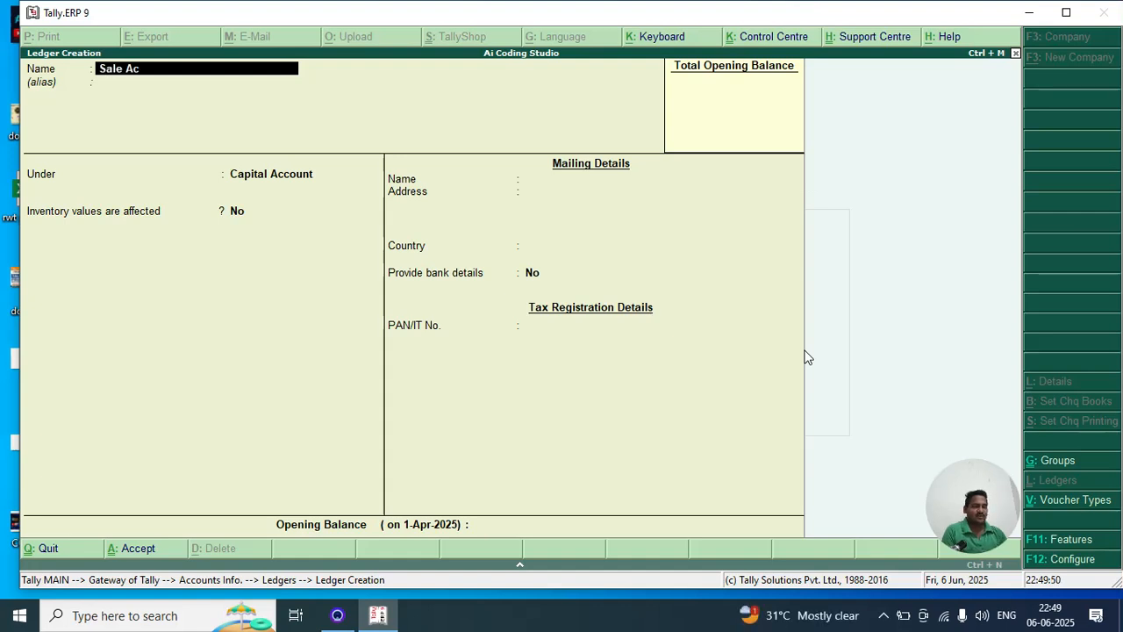
pyautogui.press('Return')
pyautogui.press('Return')
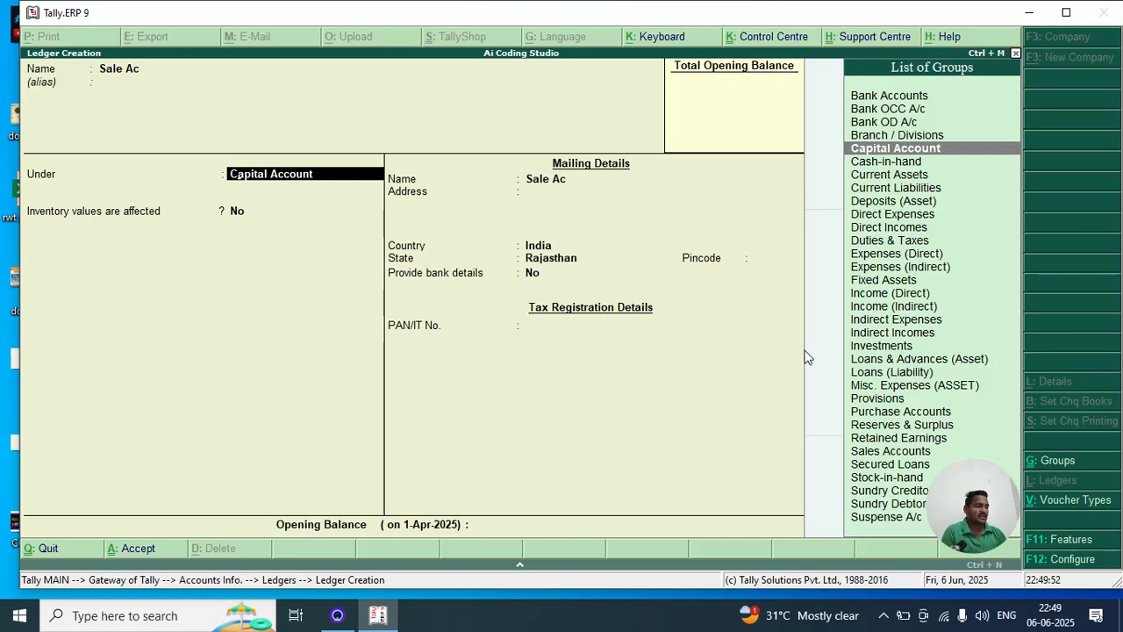
# Place the new sales ledger under the Sales Accounts group.
pyautogui.write('S')
pyautogui.press('Down')
pyautogui.press('Down')
pyautogui.press('Up')
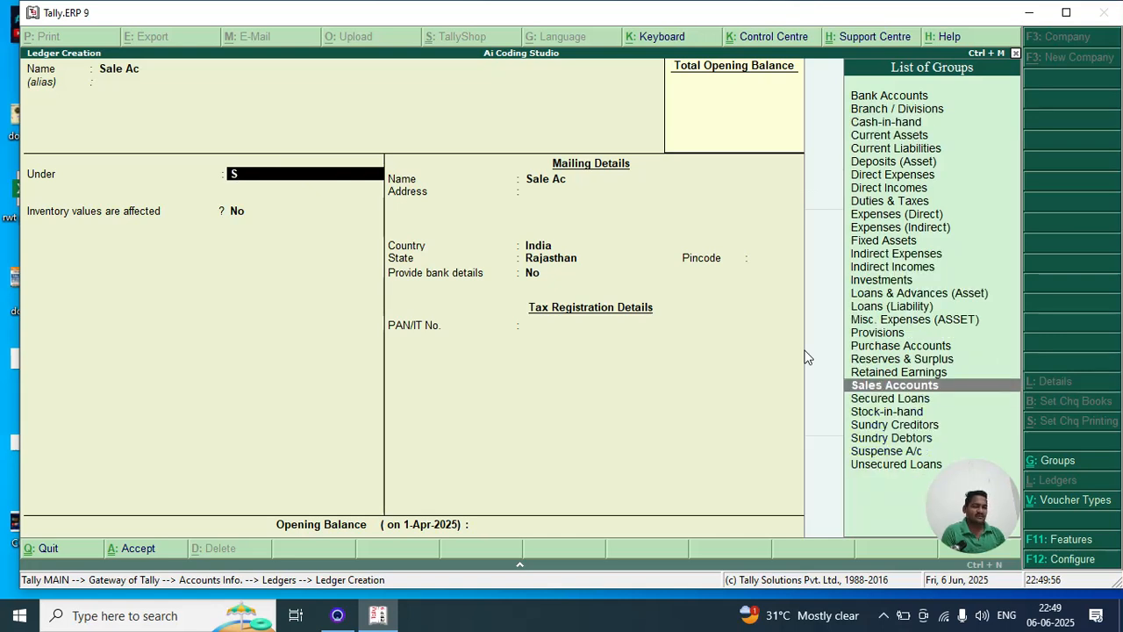
pyautogui.press('Return')
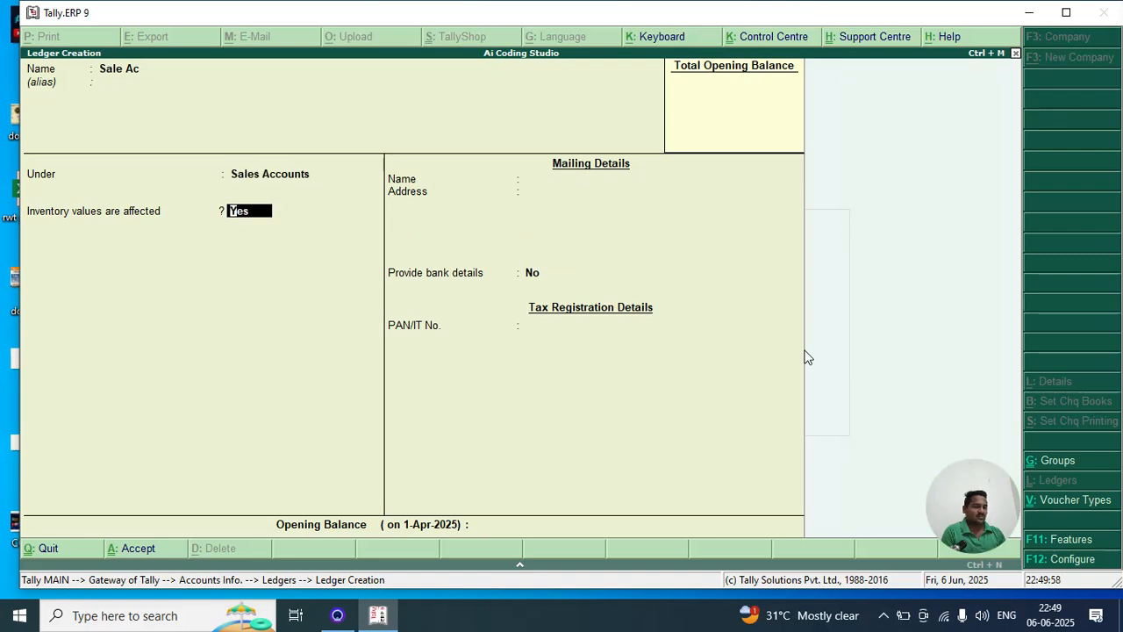
# Rename the ledger as "SalesAc" and save it with inventory values affected set to Yes and bank details to No.
pyautogui.click(124, 74)
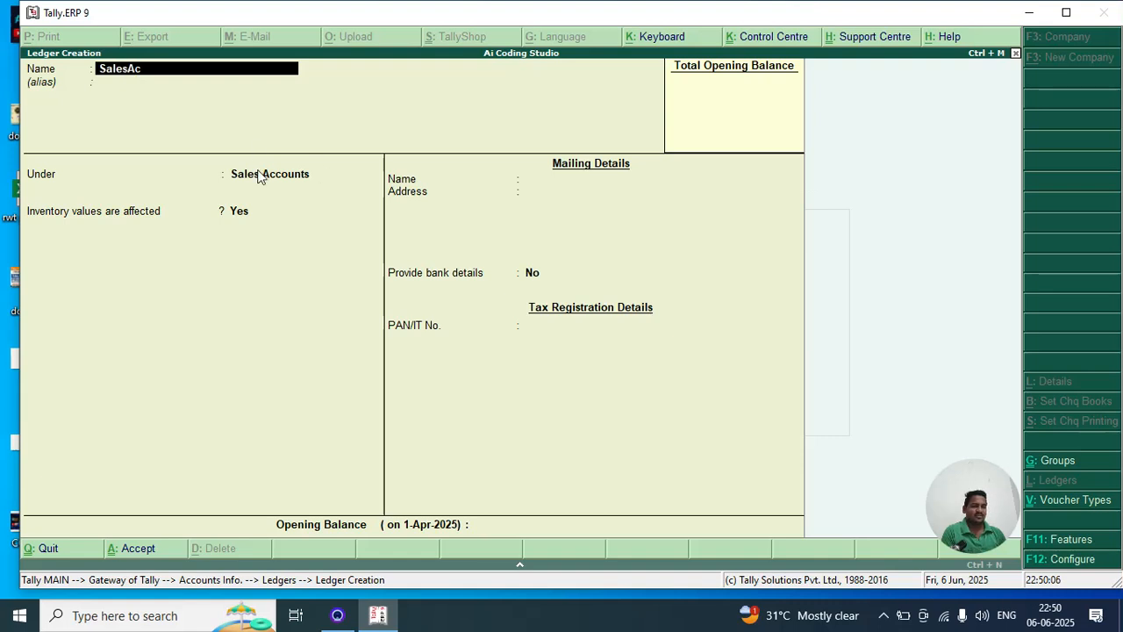
pyautogui.press('Return')
pyautogui.press('Return')
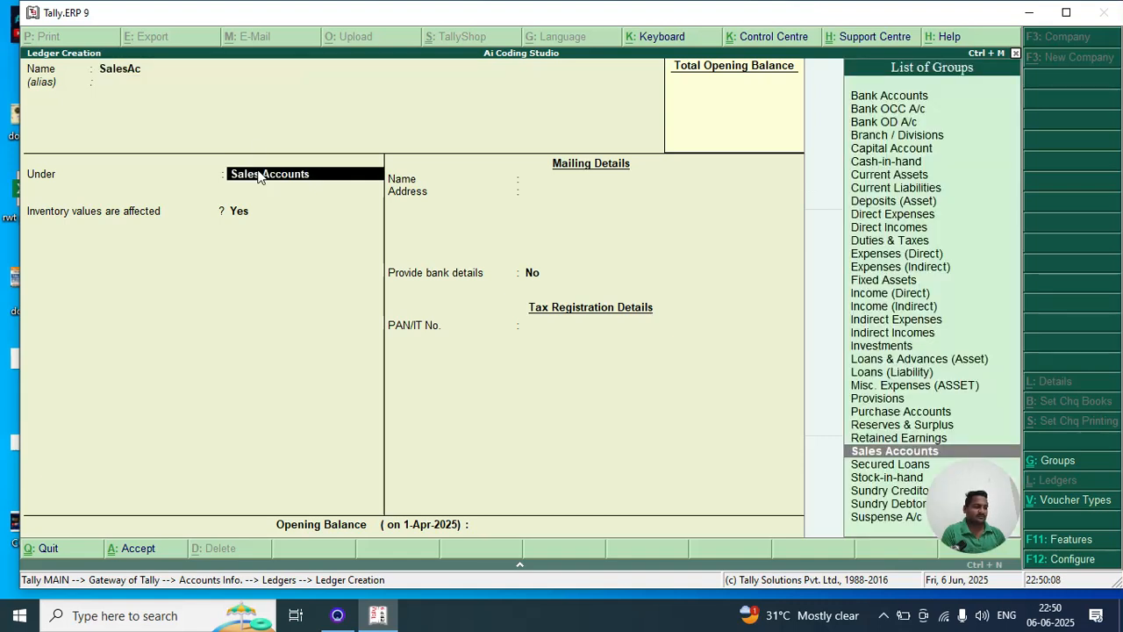
pyautogui.press('Return')
pyautogui.press('Return')
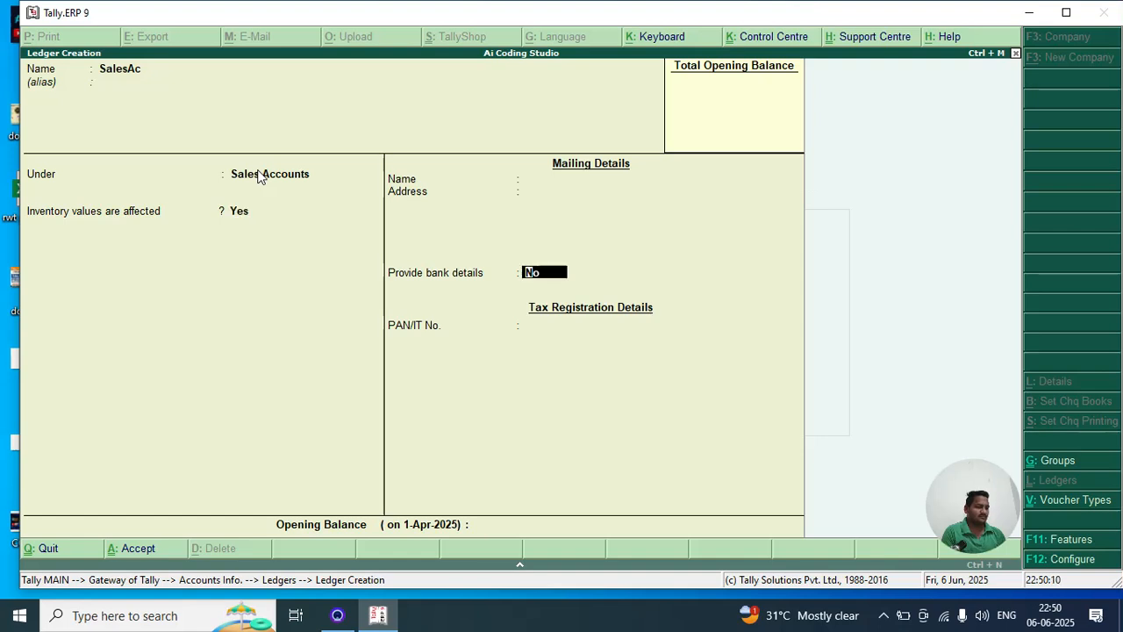
pyautogui.press('Return')
pyautogui.press('Return')
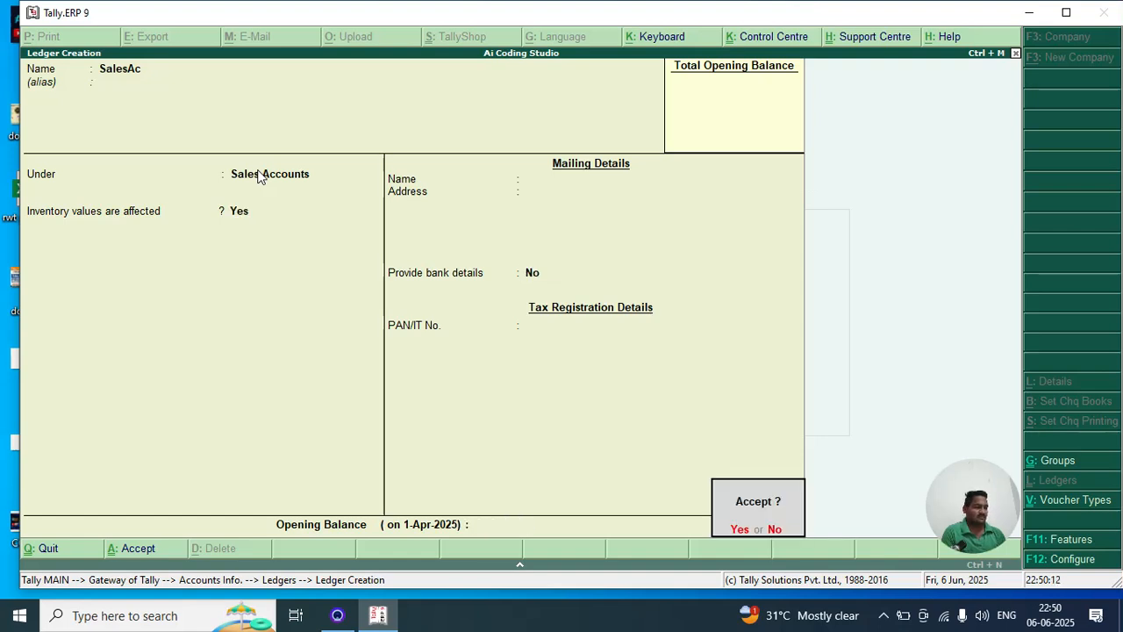
pyautogui.press('Return')
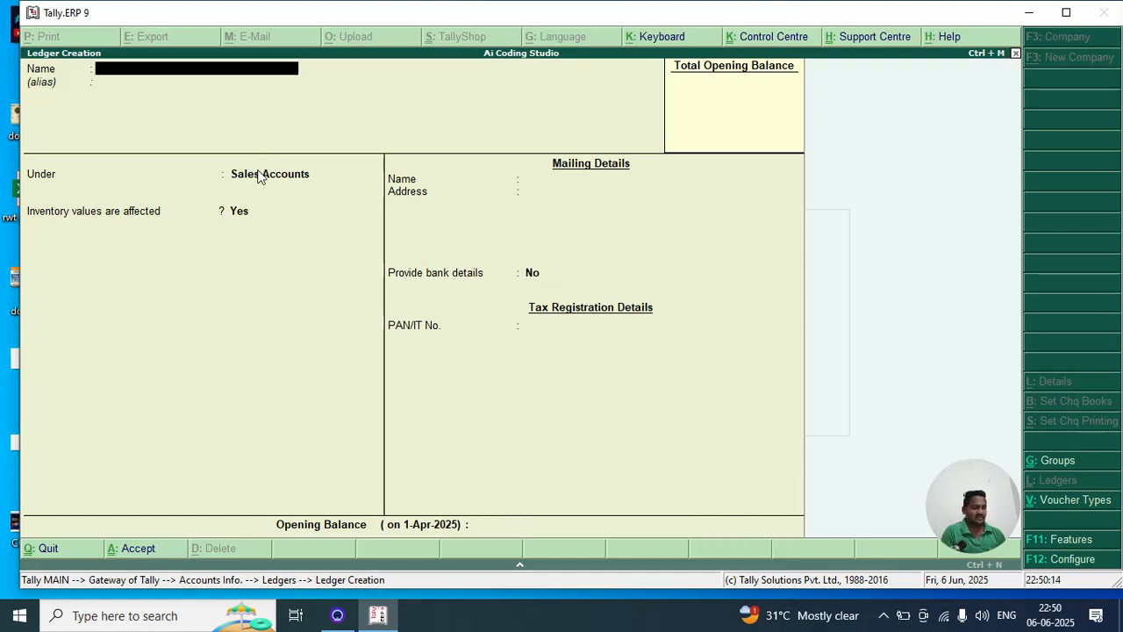
# Start another ledger named "Purchage Ac" with no alias and place it under the Purchase Accounts group.
pyautogui.write('P')
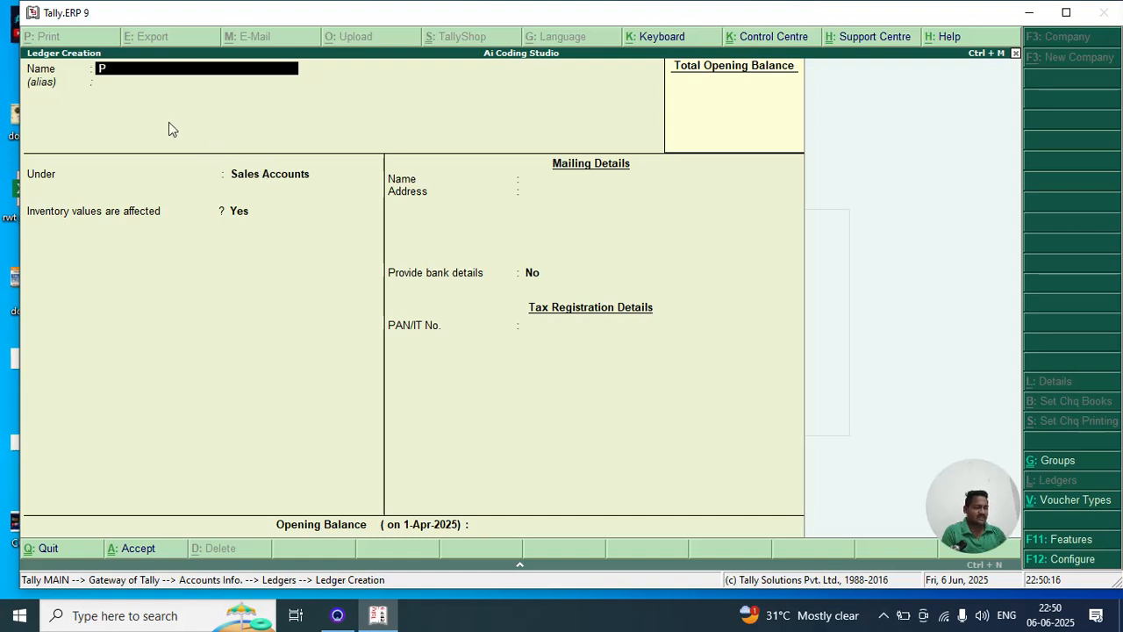
pyautogui.write('urchage Ac')
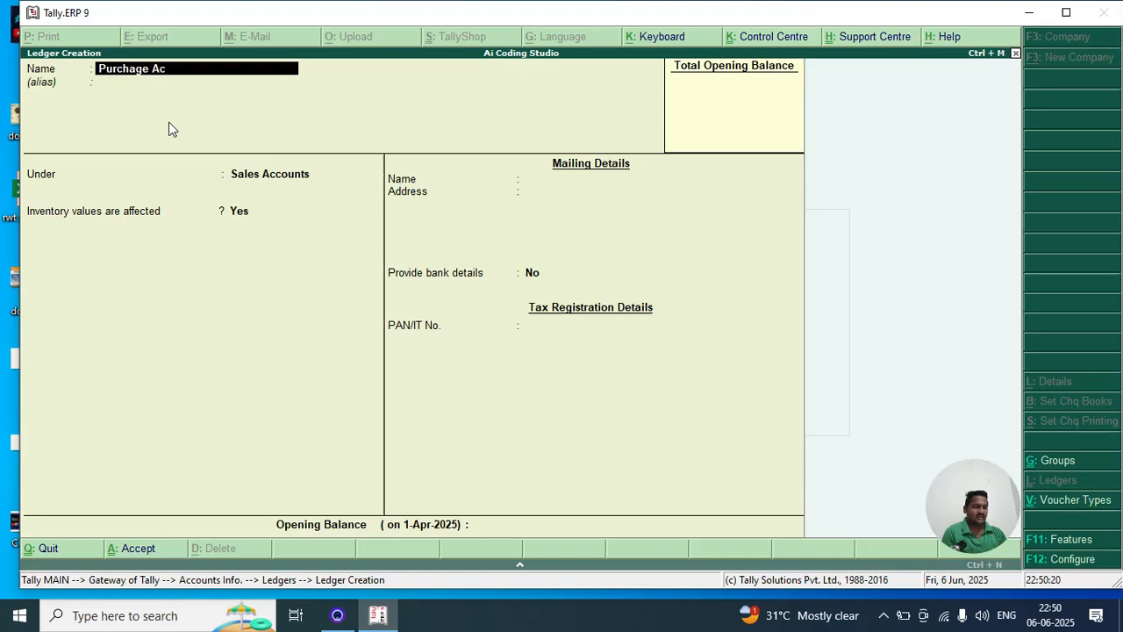
pyautogui.press('Return')
pyautogui.press('Return')
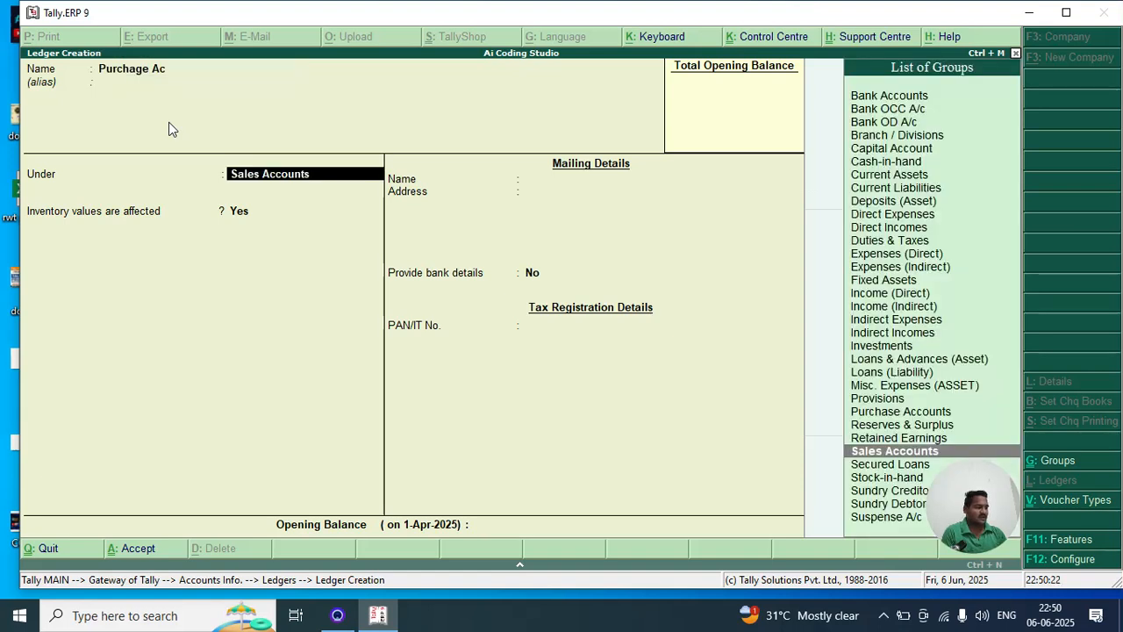
pyautogui.write('P')
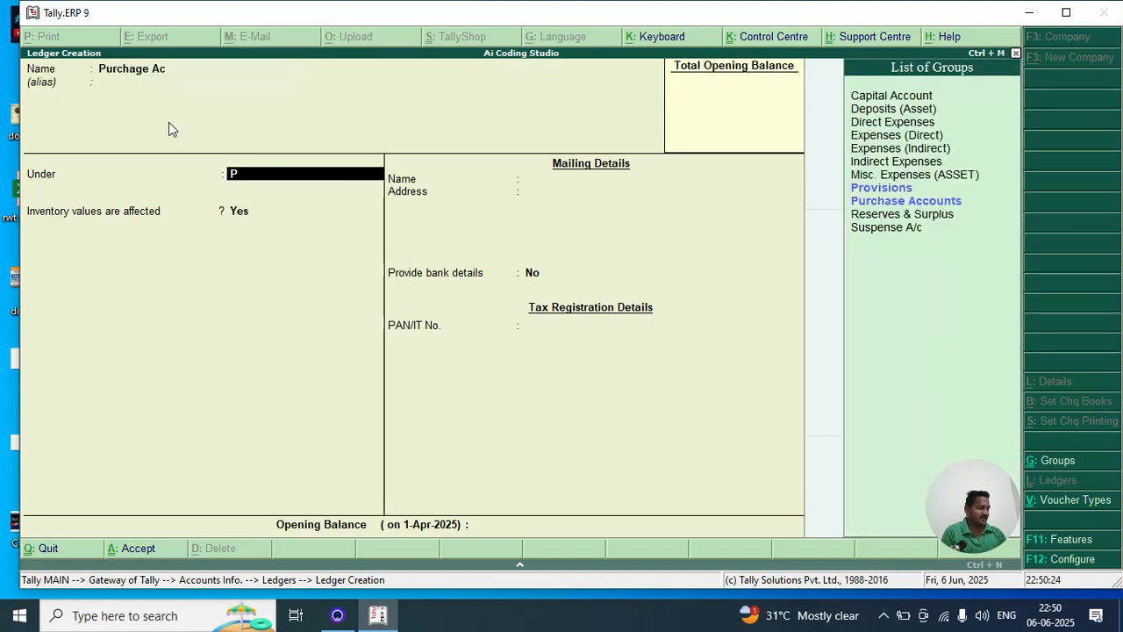
pyautogui.press('Return')
pyautogui.press('BackSpace')
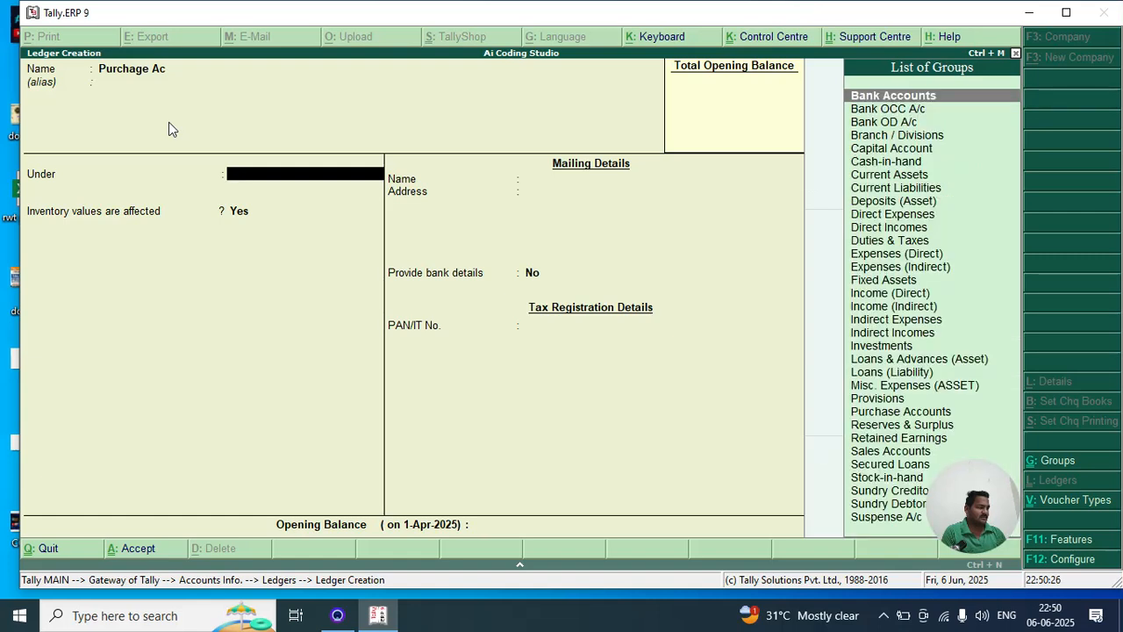
pyautogui.write('Pu')
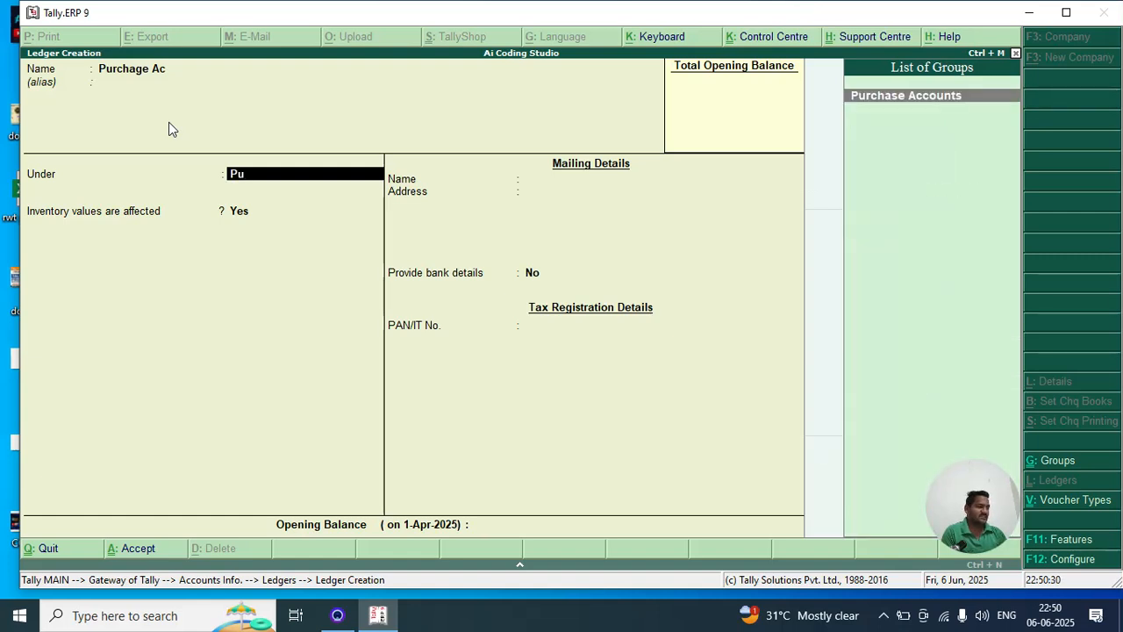
pyautogui.press('Return')
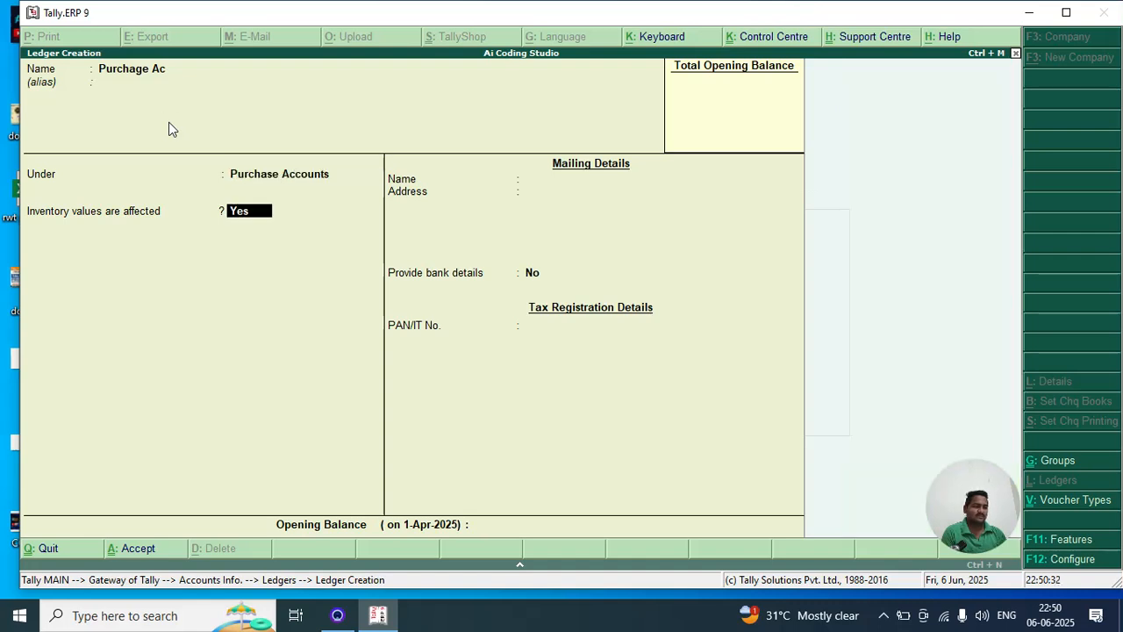
# Correct the ledger's name to "Purchase Ac" and save it with inventory values affected and no bank details.
pyautogui.click(496, 26)
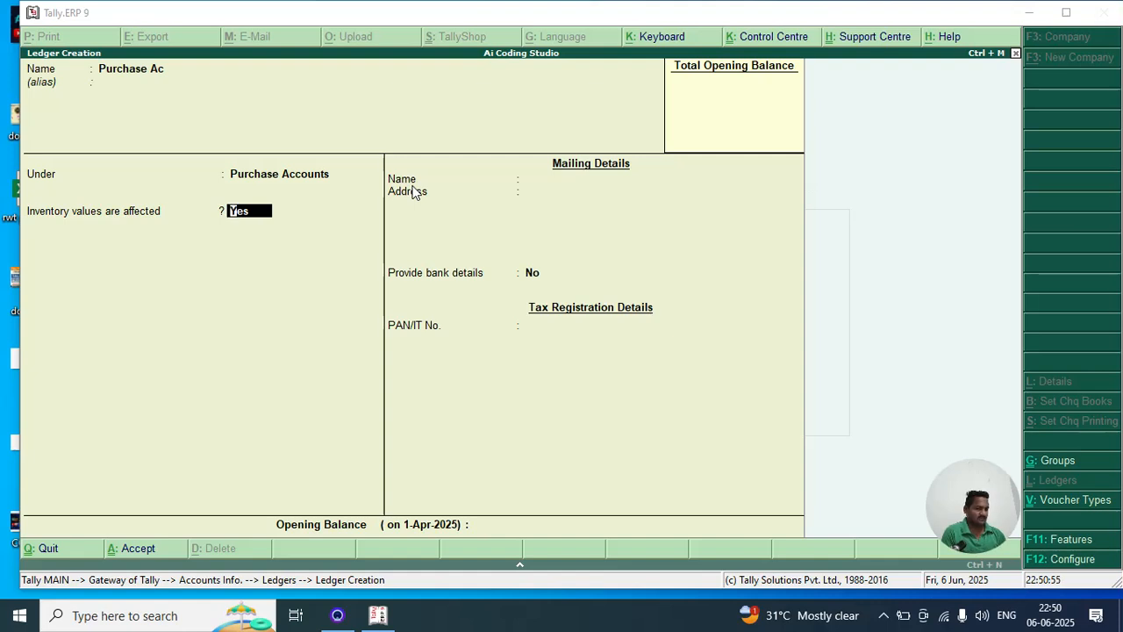
pyautogui.click(295, 183)
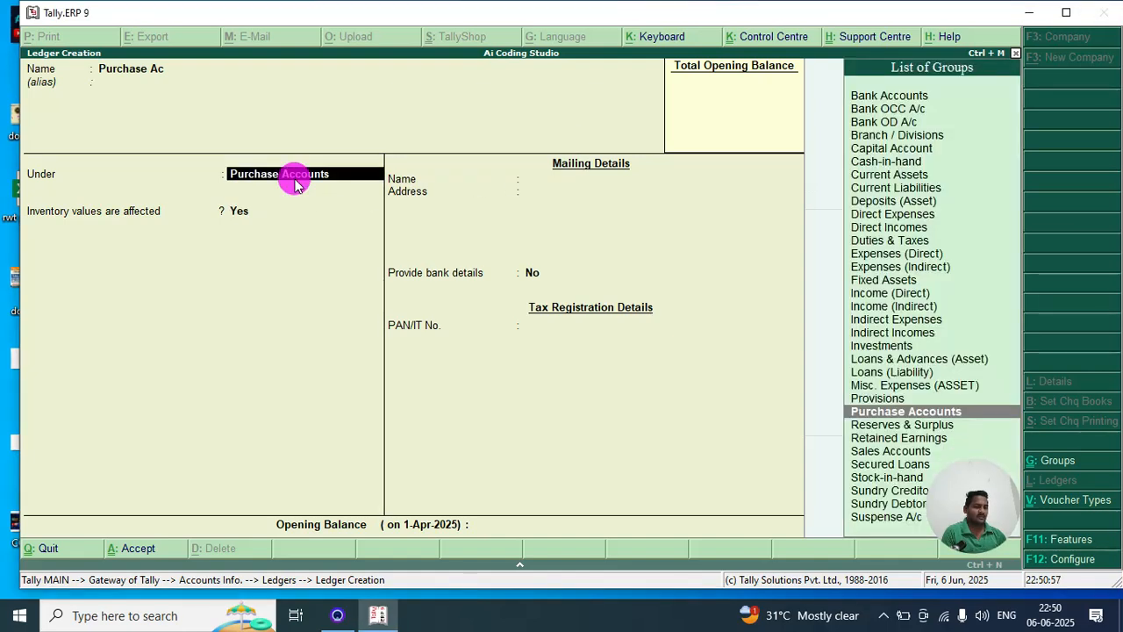
pyautogui.press('Return')
pyautogui.press('Return')
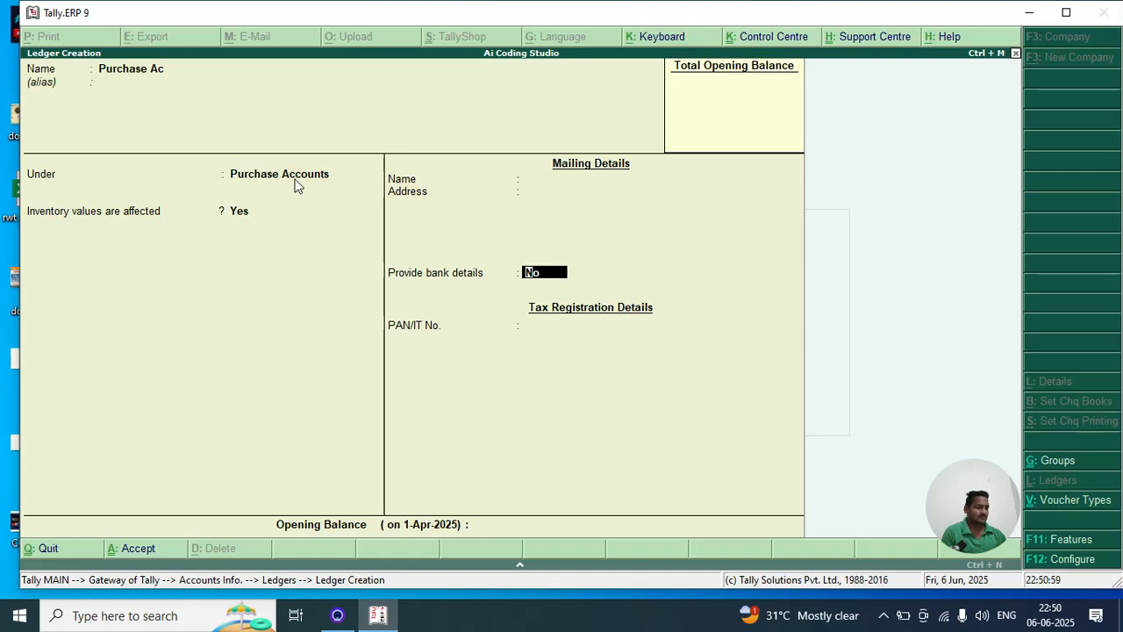
pyautogui.press('Return')
pyautogui.press('Return')
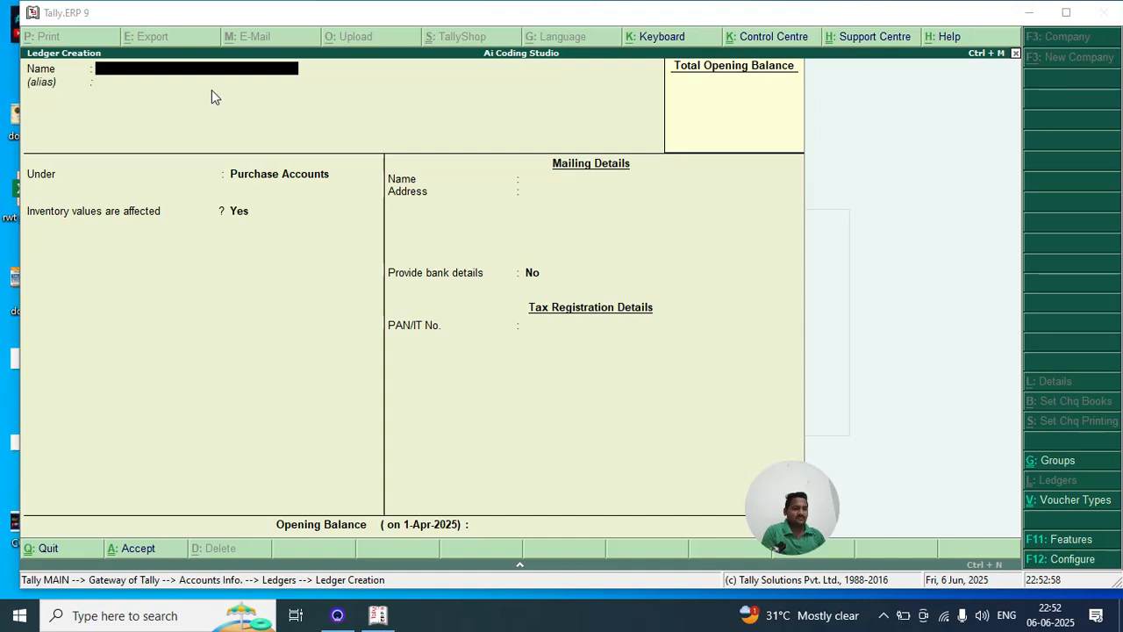
# Name the next ledger "Stock" with no alias and find the Stock-in-hand group for it.
pyautogui.click(175, 70)
pyautogui.write('S')
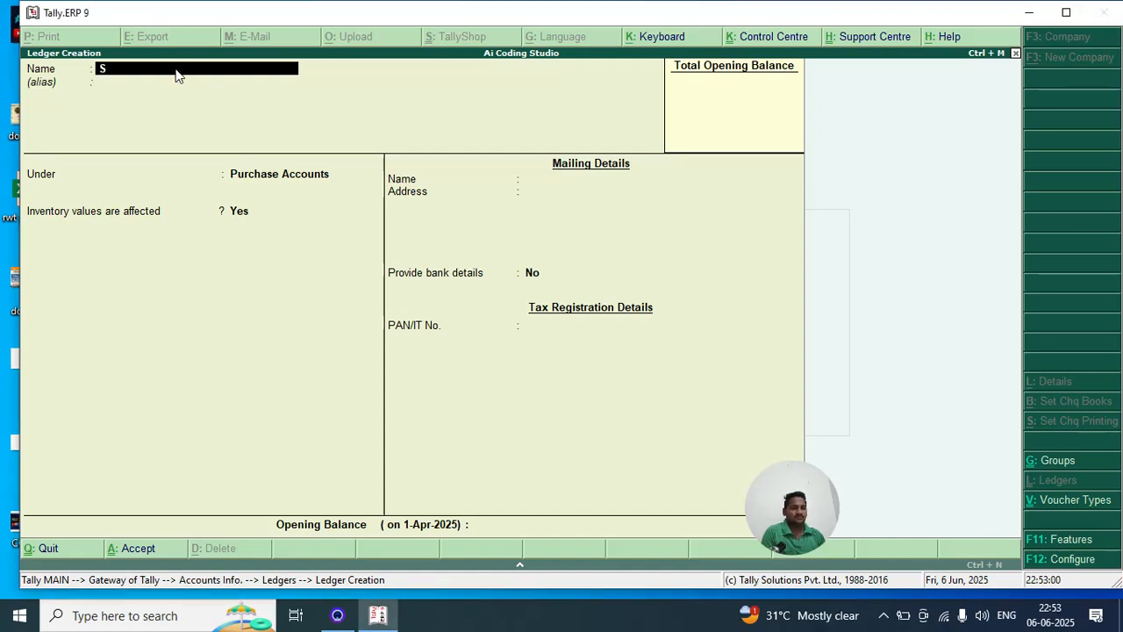
pyautogui.write('tock')
pyautogui.press('Return')
pyautogui.press('Return')
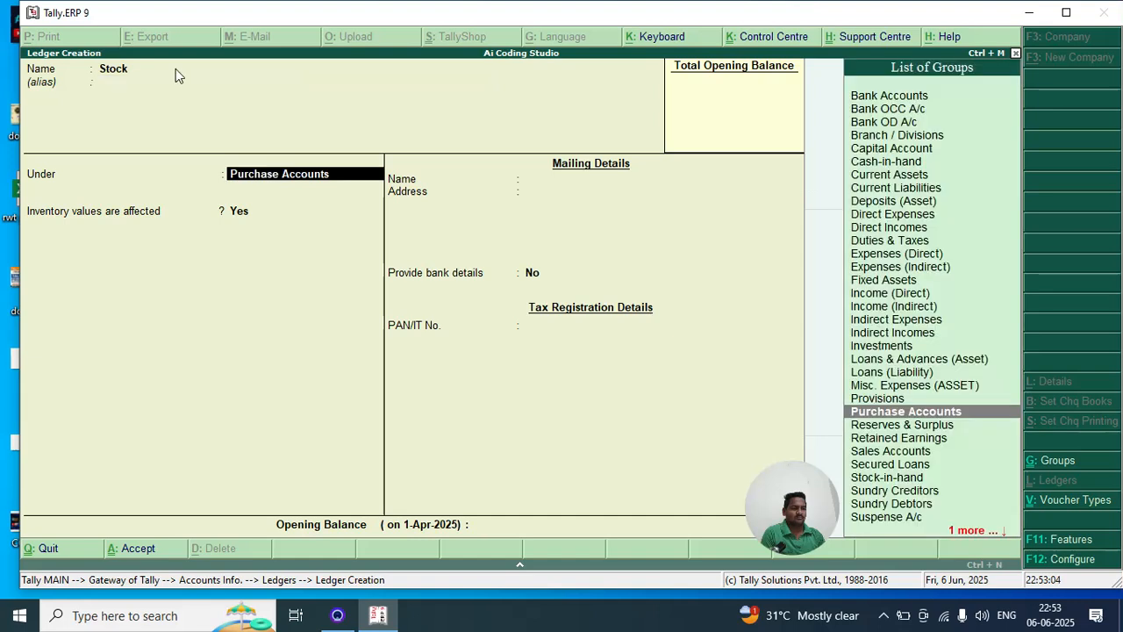
pyautogui.write('S')
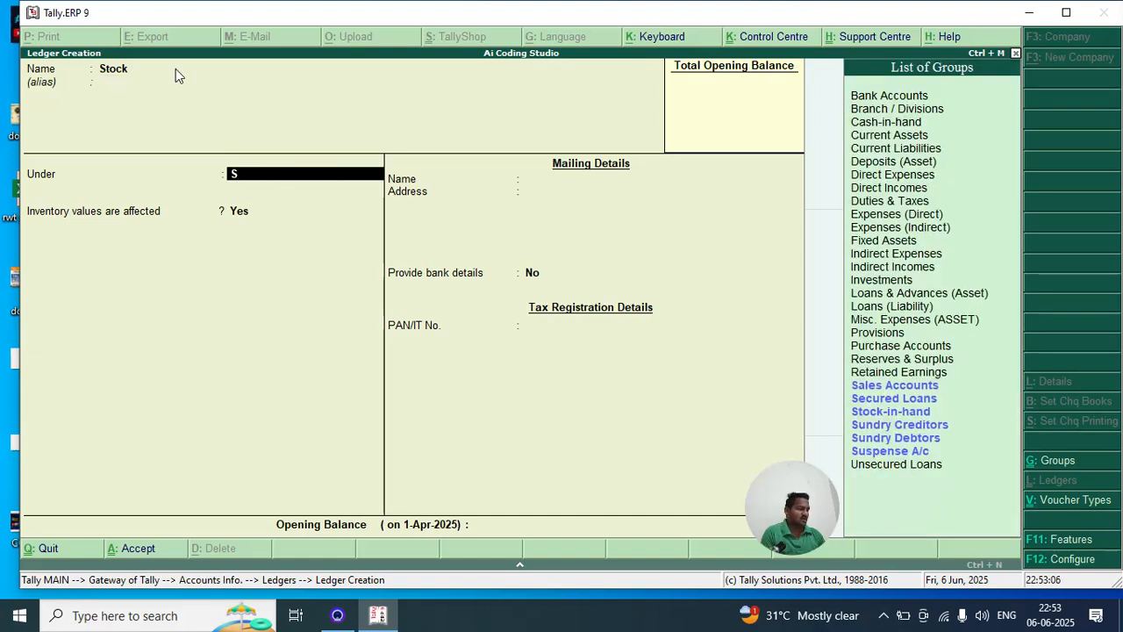
pyautogui.press('Down')
pyautogui.press('Down')
pyautogui.press('Down')
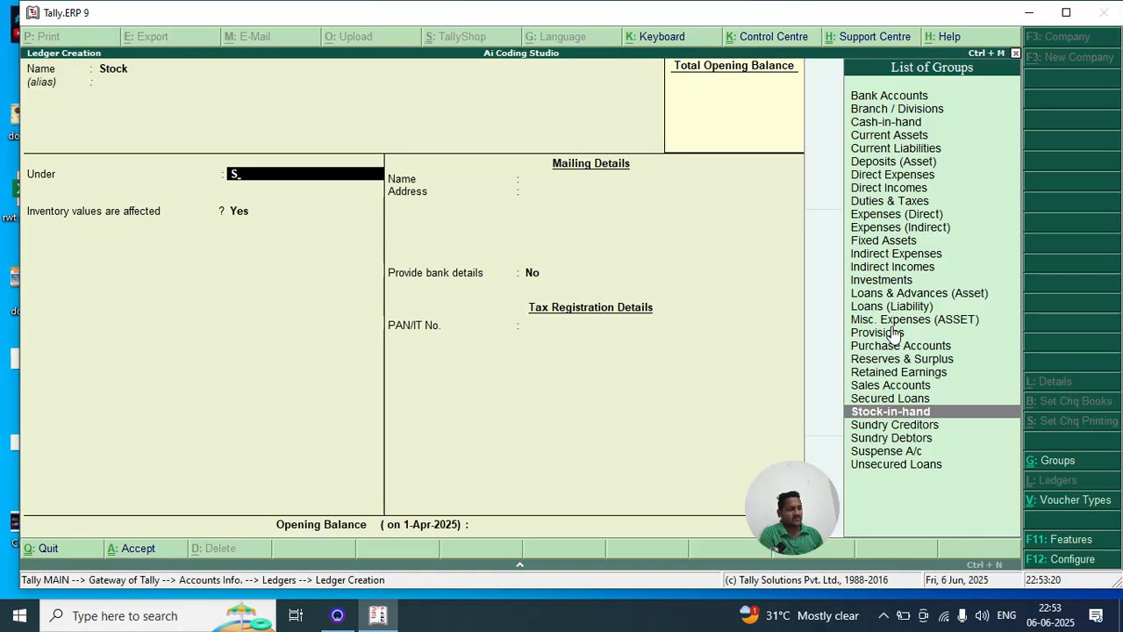
# Look through the full list of groups available for the Stock ledger, from Bank Accounts through the expense, income, purchase and sales groups.
pyautogui.press('Up')
pyautogui.press('Up')
pyautogui.press('Up')
pyautogui.press('Up')
pyautogui.press('Up')
pyautogui.press('Up')
pyautogui.press('Up')
pyautogui.press('Up')
pyautogui.press('Up')
pyautogui.press('Up')
pyautogui.press('Up')
pyautogui.press('Up')
pyautogui.press('Up')
pyautogui.press('Up')
pyautogui.press('Up')
pyautogui.press('Up')
pyautogui.press('Up')
pyautogui.press('Up')
pyautogui.press('Up')
pyautogui.press('Up')
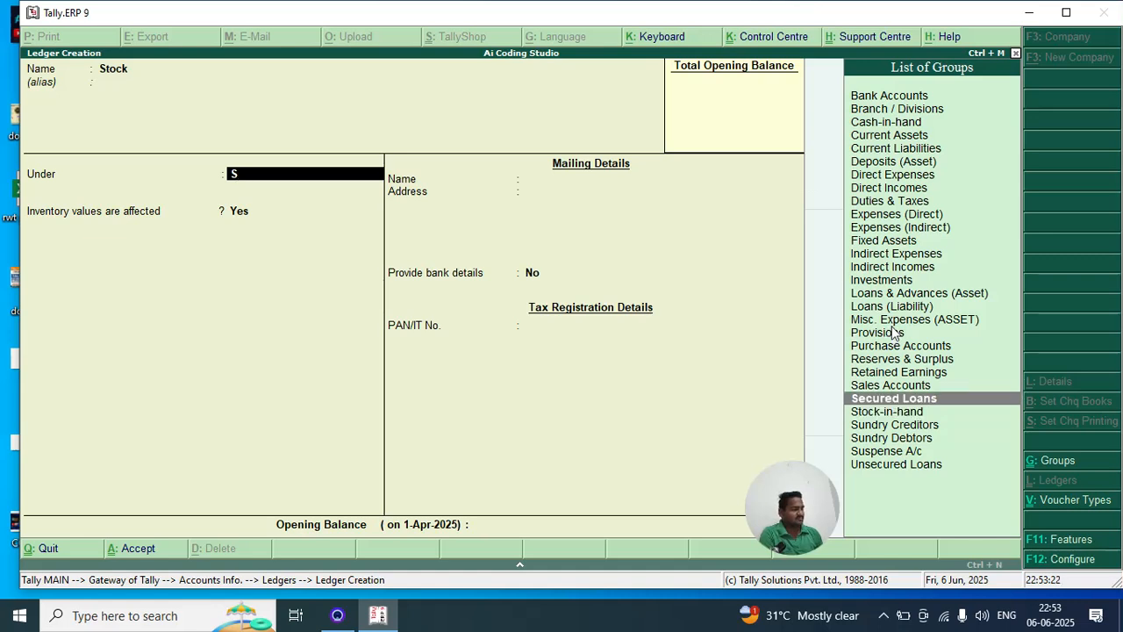
pyautogui.press('Down')
pyautogui.press('Down')
pyautogui.press('Down')
pyautogui.press('Down')
pyautogui.press('Down')
pyautogui.press('Down')
pyautogui.press('Down')
pyautogui.press('Down')
pyautogui.press('Down')
pyautogui.press('Down')
pyautogui.press('Down')
pyautogui.press('Down')
pyautogui.press('Down')
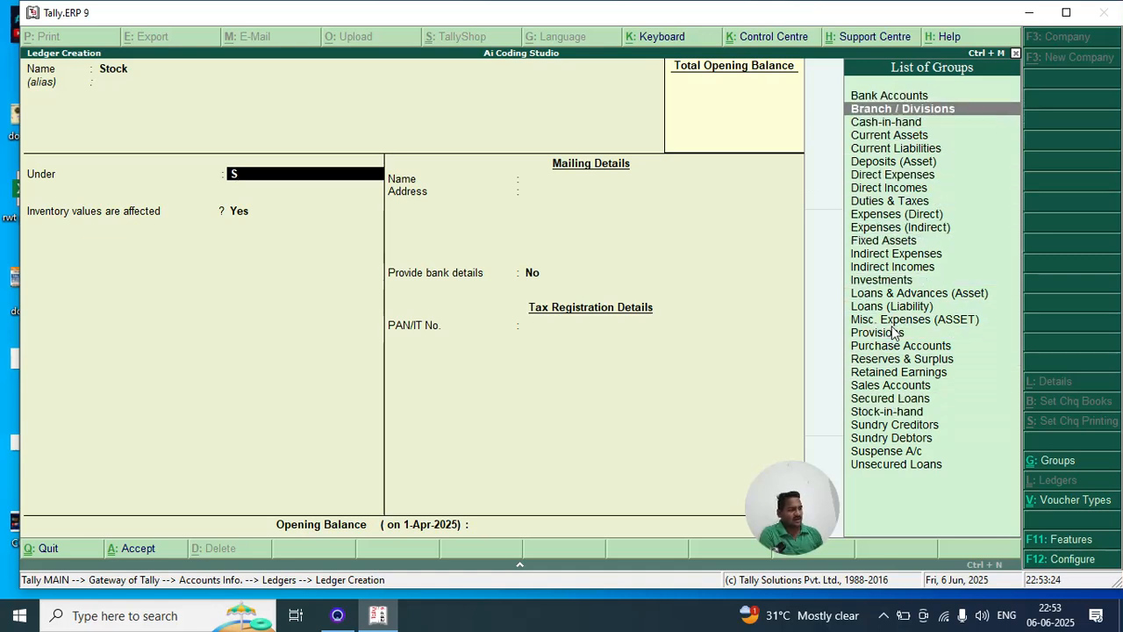
pyautogui.press('Up')
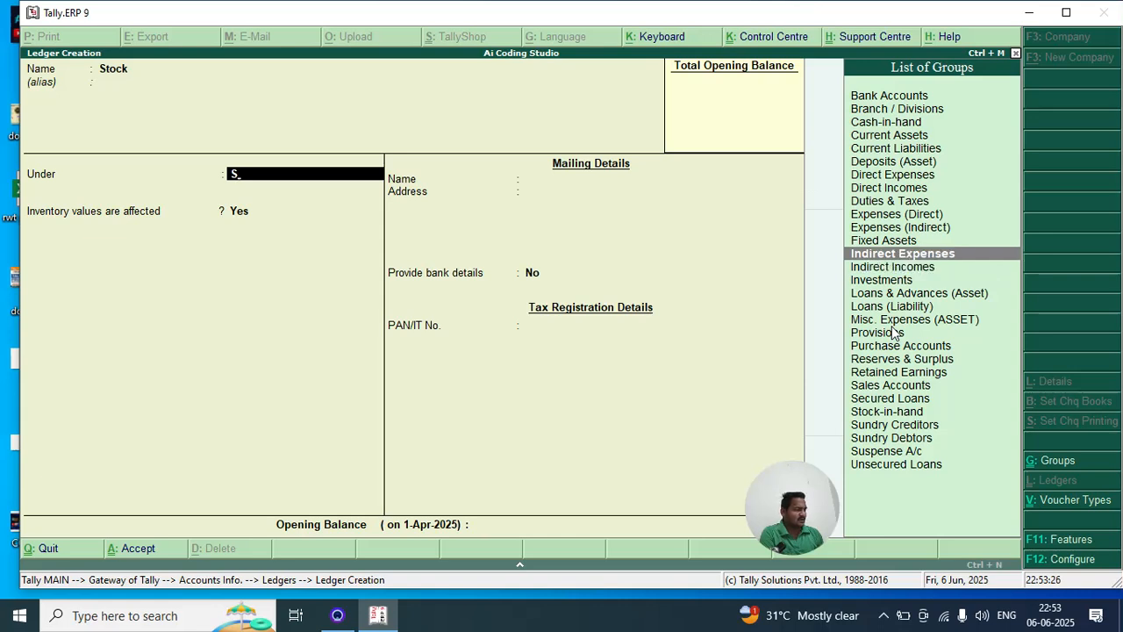
pyautogui.press('Down')
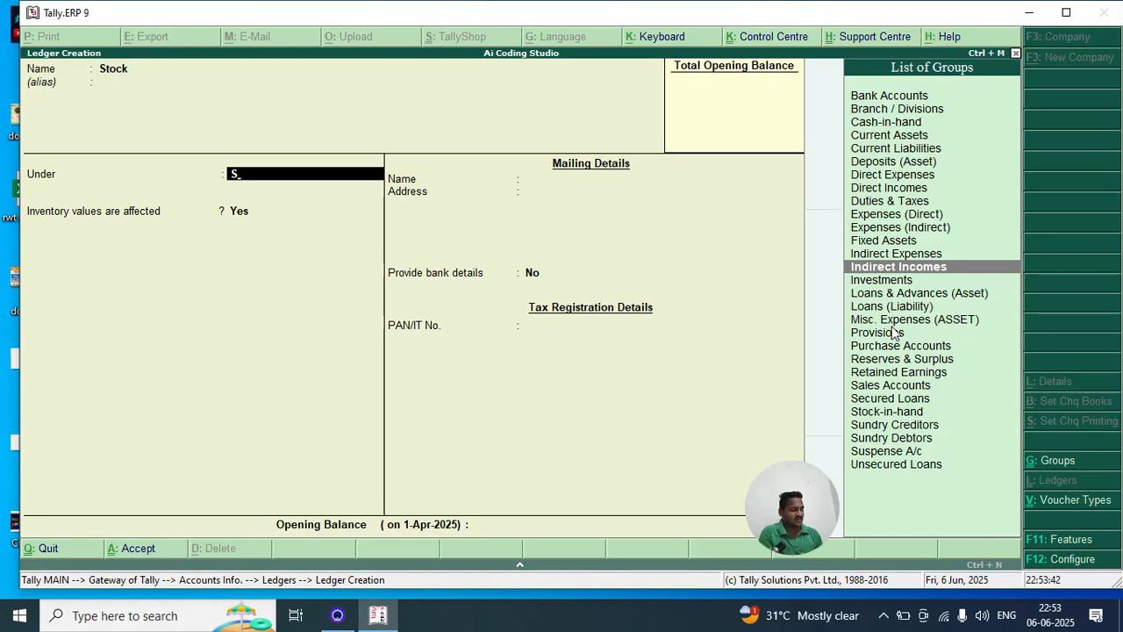
pyautogui.press('Up')
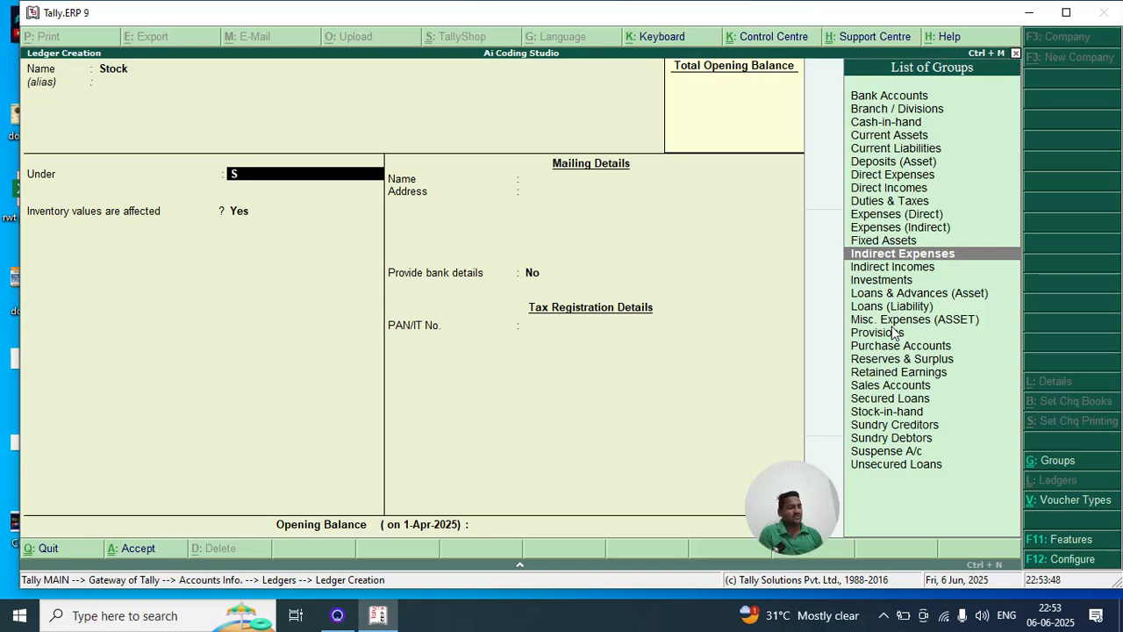
pyautogui.press('Down')
pyautogui.press('Down')
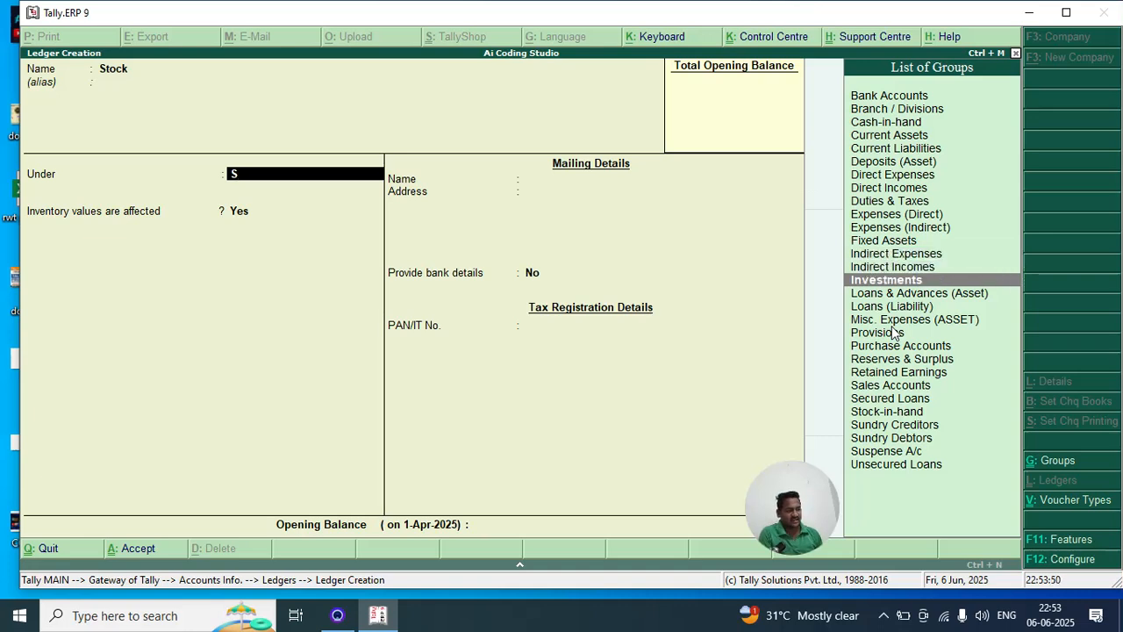
pyautogui.press('Down')
pyautogui.press('Down')
pyautogui.press('Down')
pyautogui.press('Up')
pyautogui.press('Up')
pyautogui.press('Down')
pyautogui.press('Down')
pyautogui.press('Down')
pyautogui.press('Down')
pyautogui.press('Down')
pyautogui.press('Down')
pyautogui.press('Down')
pyautogui.press('Down')
pyautogui.press('Down')
pyautogui.press('Down')
pyautogui.press('Down')
pyautogui.press('Up')
pyautogui.press('Up')
pyautogui.press('Up')
pyautogui.press('Up')
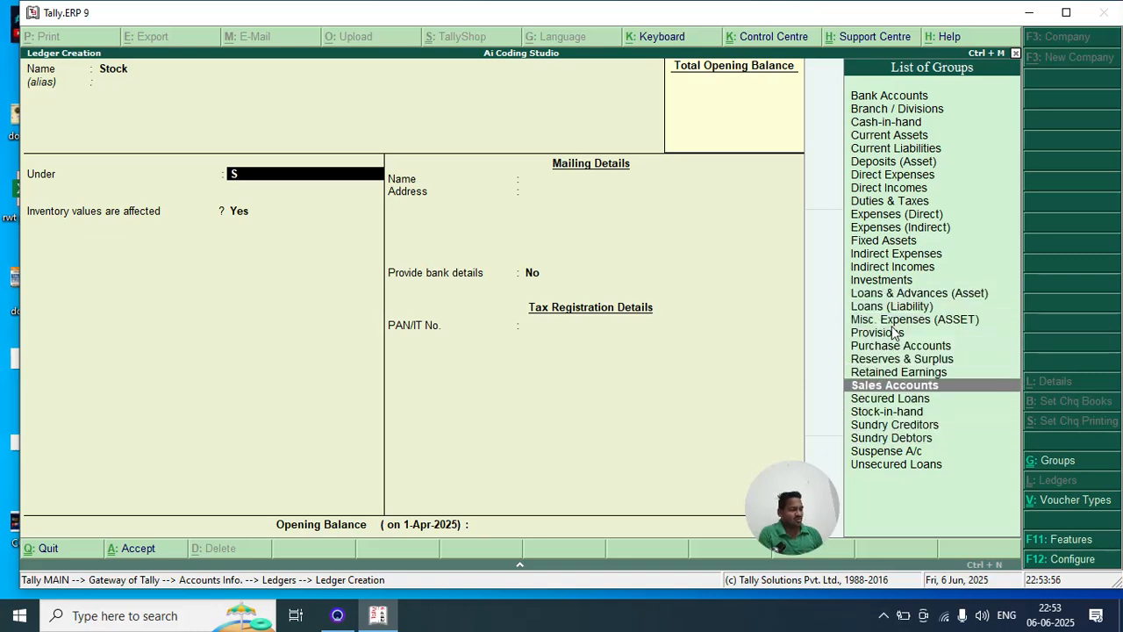
pyautogui.press('Up')
pyautogui.press('Up')
pyautogui.press('Up')
pyautogui.press('Up')
pyautogui.press('Up')
pyautogui.press('Up')
pyautogui.press('Up')
pyautogui.press('Up')
pyautogui.press('Up')
pyautogui.press('Up')
pyautogui.press('Up')
pyautogui.press('Up')
pyautogui.press('Up')
pyautogui.press('Up')
pyautogui.press('Up')
pyautogui.press('Up')
pyautogui.press('Up')
pyautogui.press('Up')
pyautogui.press('Up')
pyautogui.press('Up')
pyautogui.press('Up')
pyautogui.press('Up')
pyautogui.press('Down')
pyautogui.press('Down')
pyautogui.press('Down')
pyautogui.press('Down')
pyautogui.press('Down')
pyautogui.press('Down')
pyautogui.press('Down')
pyautogui.press('Up')
pyautogui.press('Up')
pyautogui.press('Up')
pyautogui.press('Up')
pyautogui.press('Up')
pyautogui.press('Up')
pyautogui.press('Up')
pyautogui.press('Down')
pyautogui.press('Down')
pyautogui.press('Down')
pyautogui.press('Down')
pyautogui.press('Down')
pyautogui.press('Down')
pyautogui.press('Down')
pyautogui.press('Down')
pyautogui.press('Down')
pyautogui.press('Down')
pyautogui.press('Down')
pyautogui.press('Down')
pyautogui.press('Down')
pyautogui.press('Down')
pyautogui.press('Down')
pyautogui.press('Down')
pyautogui.press('Down')
pyautogui.press('Down')
pyautogui.press('Down')
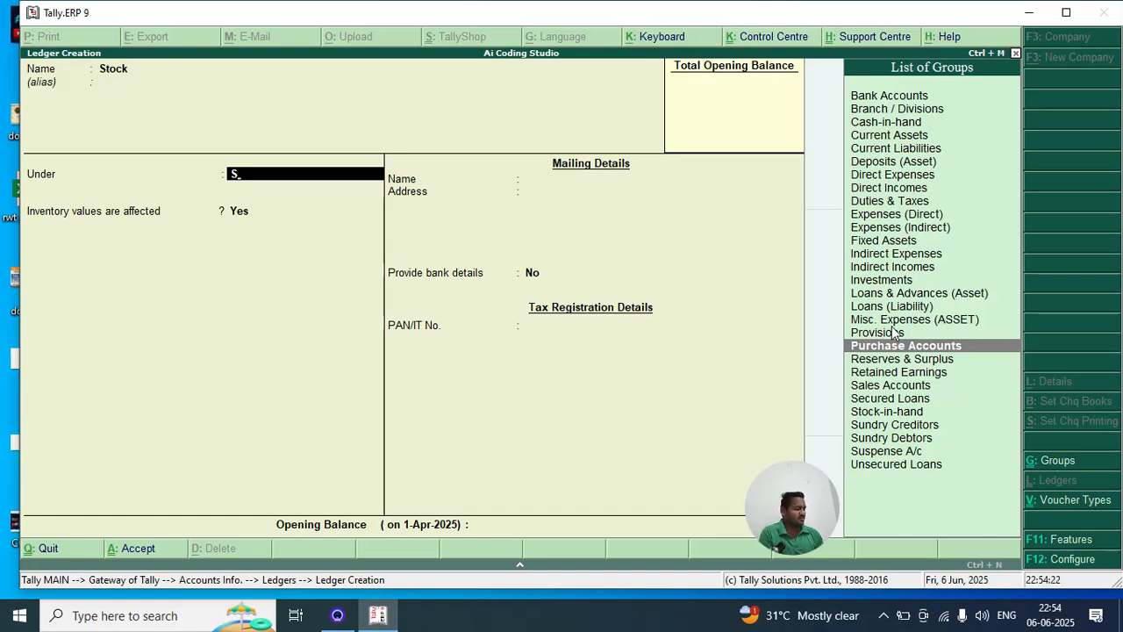
pyautogui.press('Down')
pyautogui.press('Down')
pyautogui.press('Down')
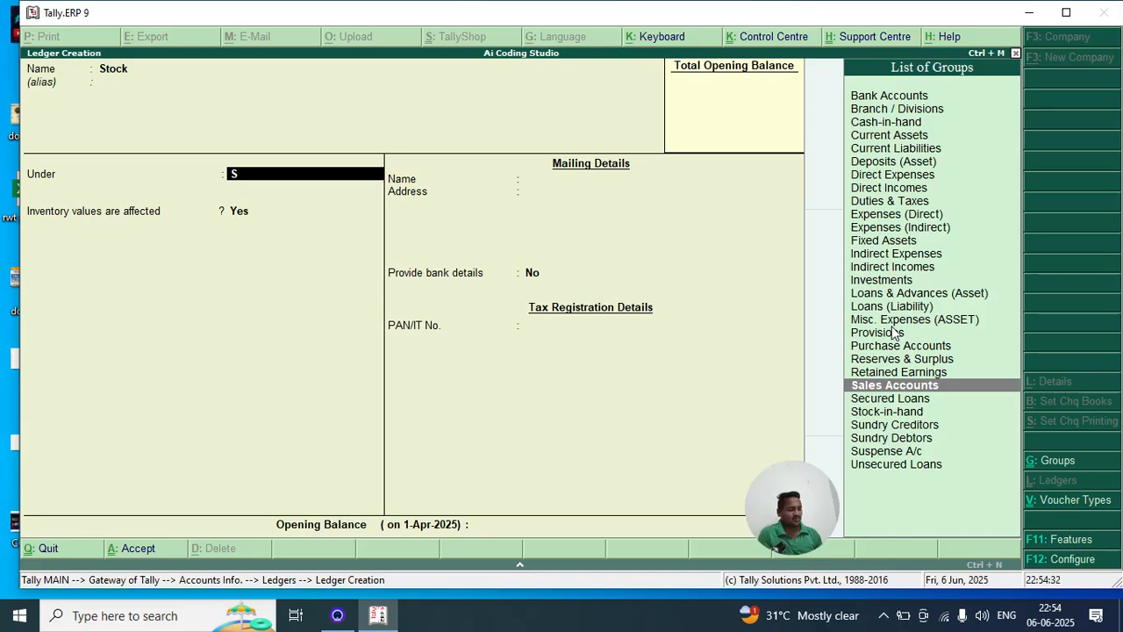
# Review every available group again, from Branch / Divisions through Investments and Sundry Debtors to Unsecured Loans, for the Stock ledger.
pyautogui.press('Up')
pyautogui.press('Up')
pyautogui.press('Up')
pyautogui.press('Up')
pyautogui.press('Up')
pyautogui.press('Up')
pyautogui.press('Up')
pyautogui.press('Up')
pyautogui.press('Up')
pyautogui.press('Up')
pyautogui.press('Up')
pyautogui.press('Up')
pyautogui.press('Up')
pyautogui.press('Up')
pyautogui.press('Up')
pyautogui.press('Up')
pyautogui.press('Up')
pyautogui.press('Up')
pyautogui.press('Up')
pyautogui.press('Up')
pyautogui.press('Down')
pyautogui.press('Down')
pyautogui.press('Down')
pyautogui.press('Down')
pyautogui.press('Down')
pyautogui.press('Down')
pyautogui.press('Down')
pyautogui.press('Down')
pyautogui.press('Down')
pyautogui.press('Down')
pyautogui.press('Down')
pyautogui.press('Down')
pyautogui.press('Down')
pyautogui.press('Down')
pyautogui.press('Down')
pyautogui.press('Down')
pyautogui.press('Down')
pyautogui.press('Down')
pyautogui.press('Down')
pyautogui.press('Down')
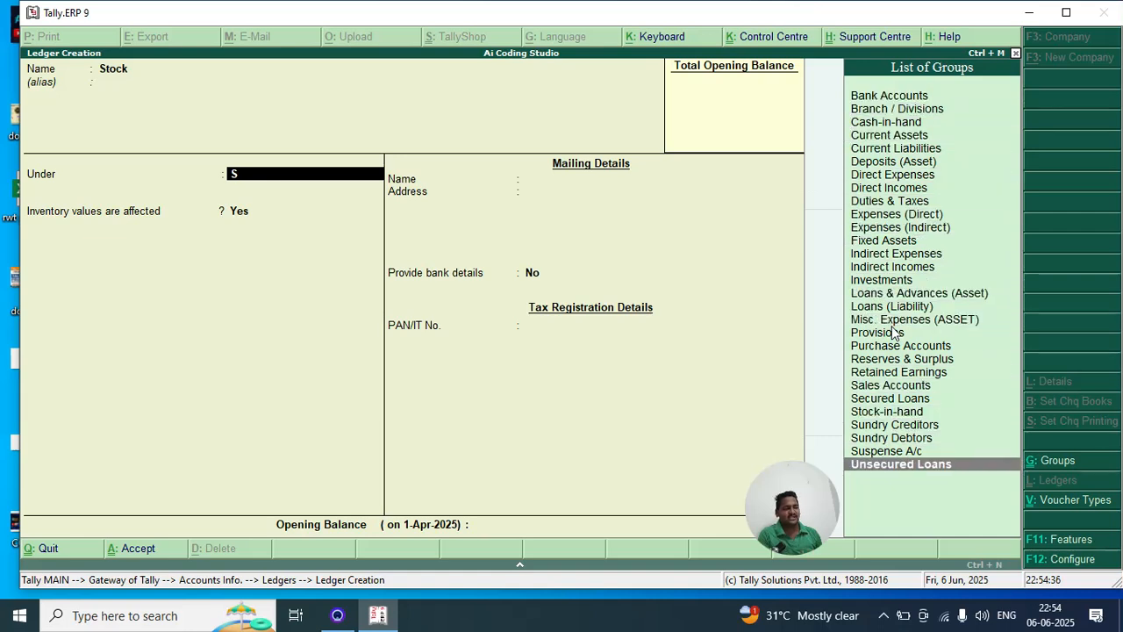
pyautogui.press('Up')
pyautogui.press('Up')
pyautogui.press('Up')
pyautogui.press('Up')
pyautogui.press('Up')
pyautogui.press('Up')
pyautogui.press('Up')
pyautogui.press('Up')
pyautogui.press('Up')
pyautogui.press('Up')
pyautogui.press('Up')
pyautogui.press('Up')
pyautogui.press('Up')
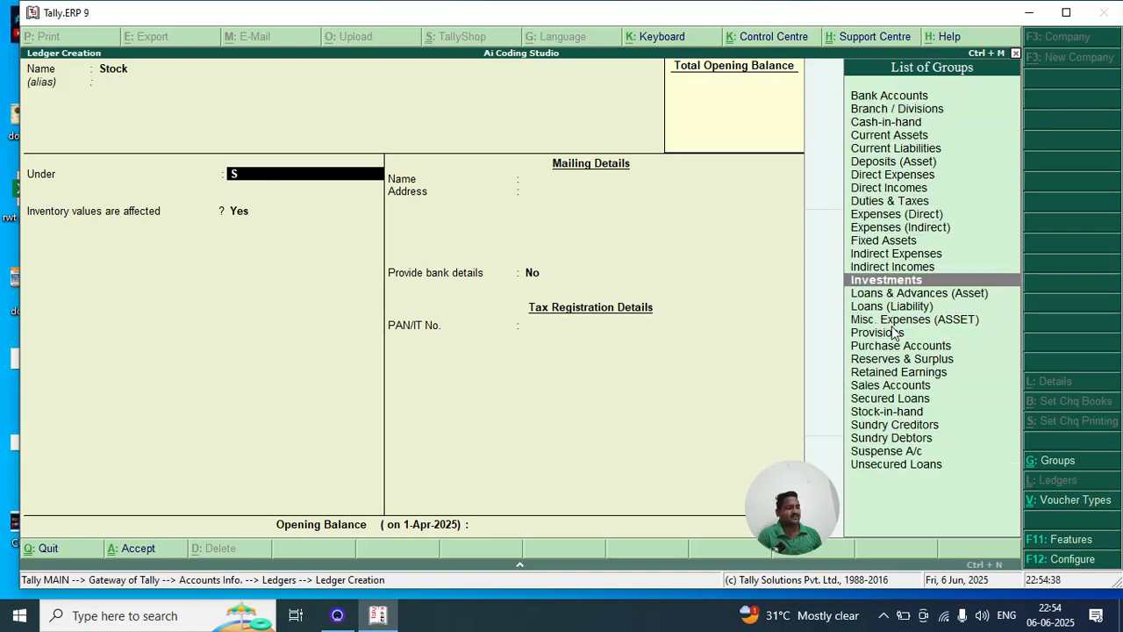
pyautogui.press('Down')
pyautogui.press('Down')
pyautogui.press('Down')
pyautogui.press('Down')
pyautogui.press('Down')
pyautogui.press('Down')
pyautogui.press('Down')
pyautogui.press('Down')
pyautogui.press('Down')
pyautogui.press('Down')
pyautogui.press('Down')
pyautogui.press('Down')
pyautogui.press('Down')
pyautogui.press('Up')
pyautogui.press('Up')
pyautogui.press('Up')
pyautogui.press('Up')
pyautogui.press('Up')
pyautogui.press('Up')
pyautogui.press('Up')
pyautogui.press('Up')
pyautogui.press('Up')
pyautogui.press('Up')
pyautogui.press('Up')
pyautogui.press('Up')
pyautogui.press('Up')
pyautogui.press('Up')
pyautogui.press('Up')
pyautogui.press('Up')
pyautogui.press('Up')
pyautogui.press('Up')
pyautogui.press('Up')
pyautogui.press('Up')
pyautogui.press('Up')
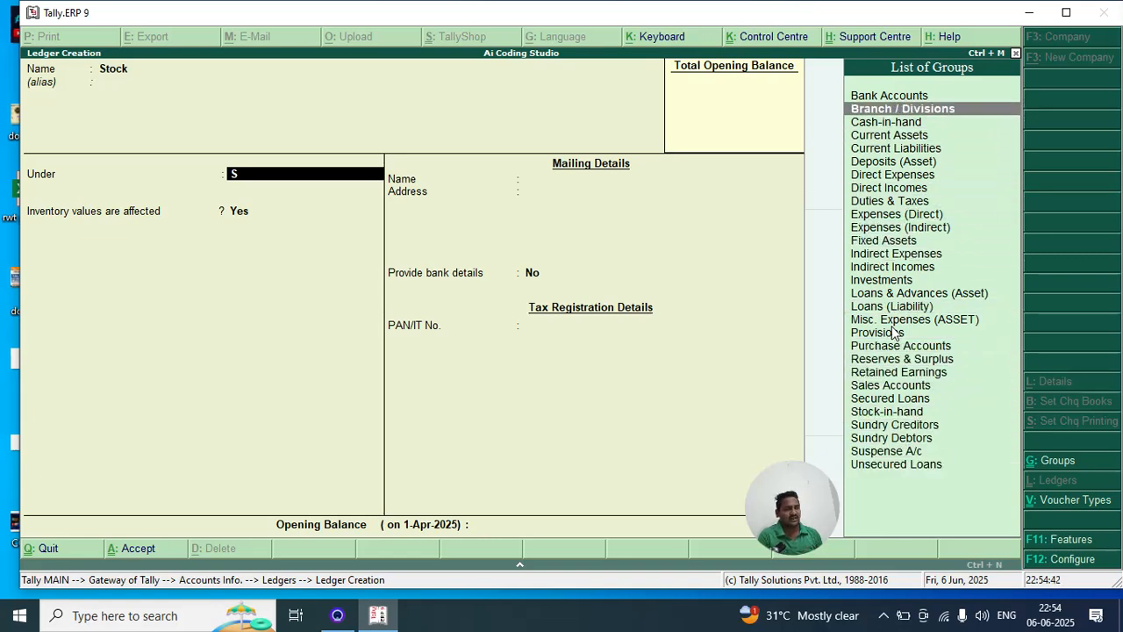
pyautogui.press('Down')
pyautogui.press('Down')
pyautogui.press('Down')
pyautogui.press('Down')
pyautogui.press('Down')
pyautogui.press('Down')
pyautogui.press('Down')
pyautogui.press('Down')
pyautogui.press('Down')
pyautogui.press('Down')
pyautogui.press('Down')
pyautogui.press('Down')
pyautogui.press('Down')
pyautogui.press('Down')
pyautogui.press('Down')
pyautogui.press('Down')
pyautogui.press('Down')
pyautogui.press('Down')
pyautogui.press('Down')
pyautogui.press('Down')
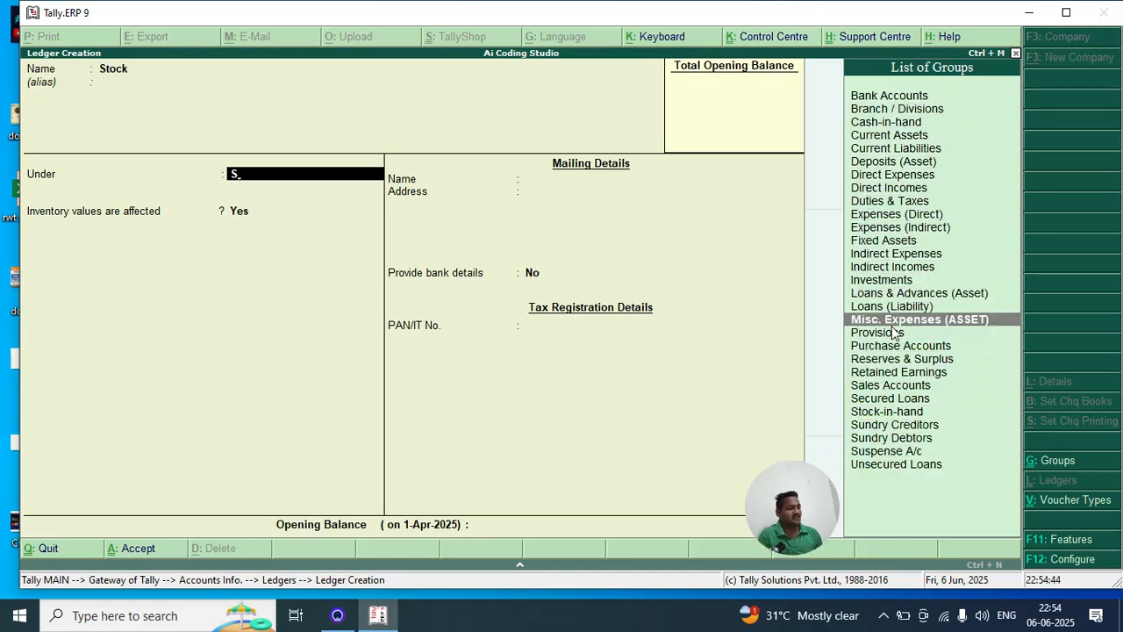
pyautogui.press('Down')
pyautogui.press('Down')
pyautogui.press('Down')
pyautogui.press('Down')
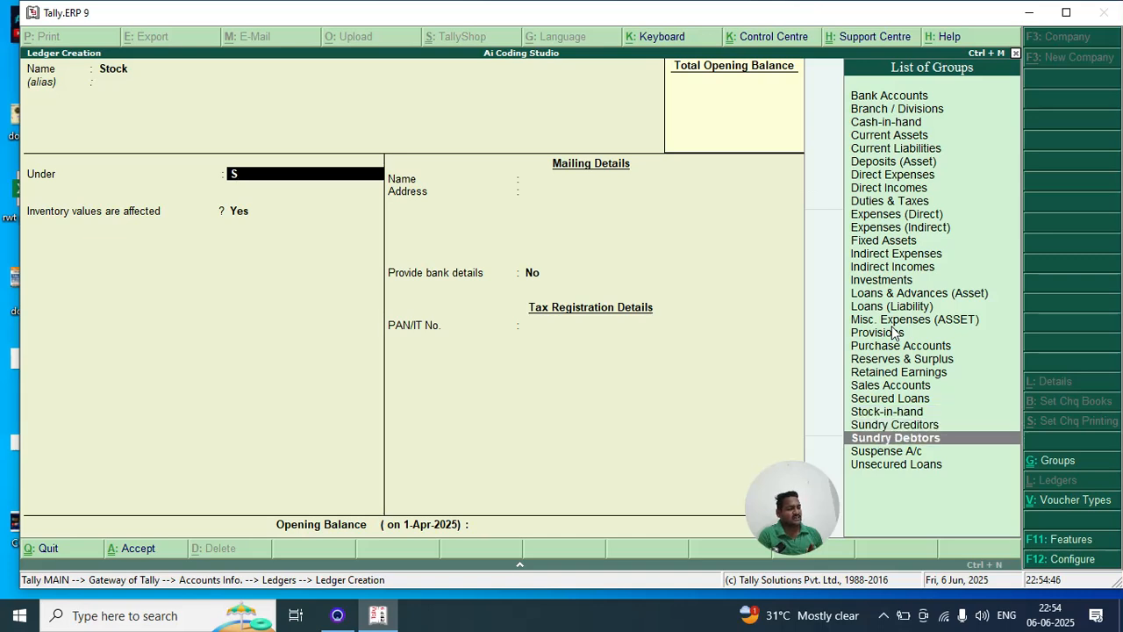
# Place the Stock ledger under the Stock-in-hand group and save it with no bank details and no PAN/IT number.
pyautogui.press('Up')
pyautogui.press('Up')
pyautogui.press('Up')
pyautogui.press('Up')
pyautogui.press('Up')
pyautogui.press('Up')
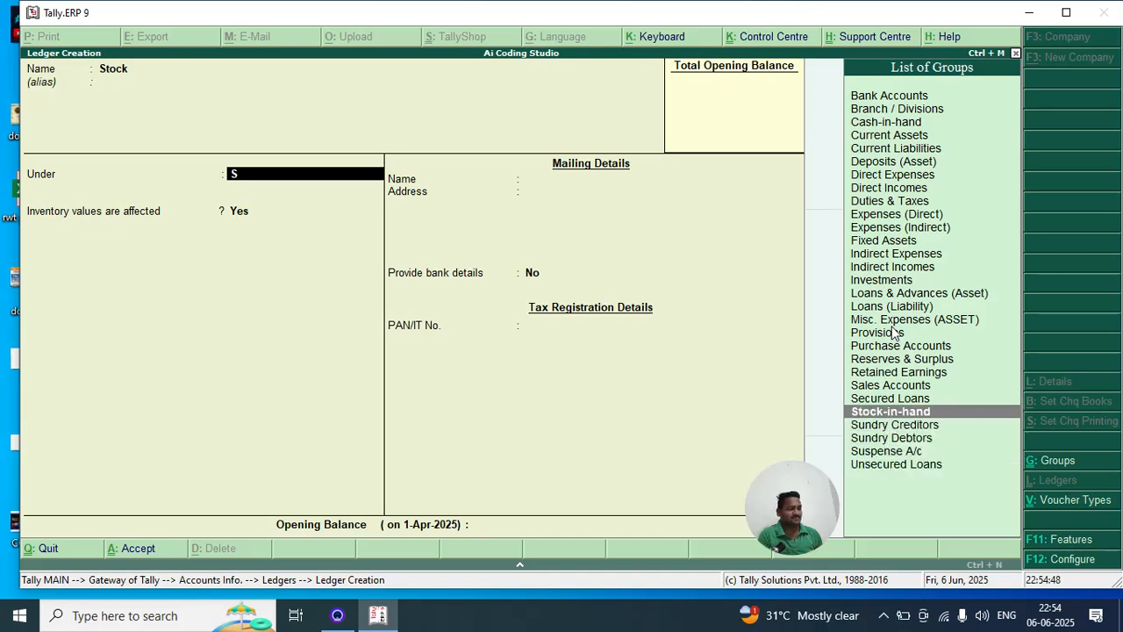
pyautogui.press('Down')
pyautogui.press('Down')
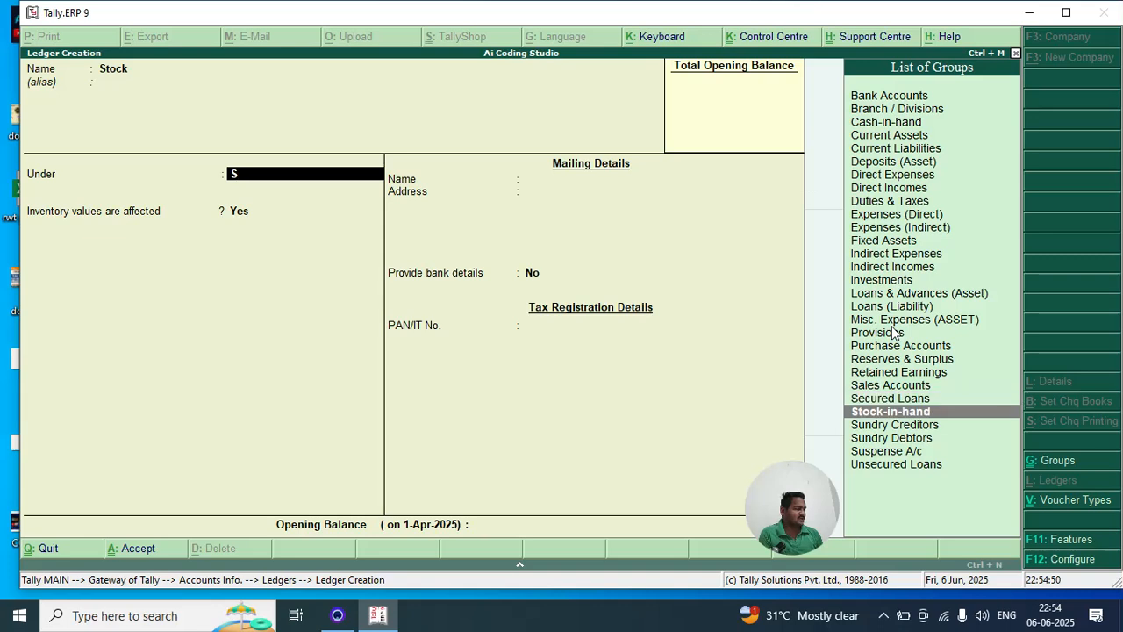
pyautogui.press('Return')
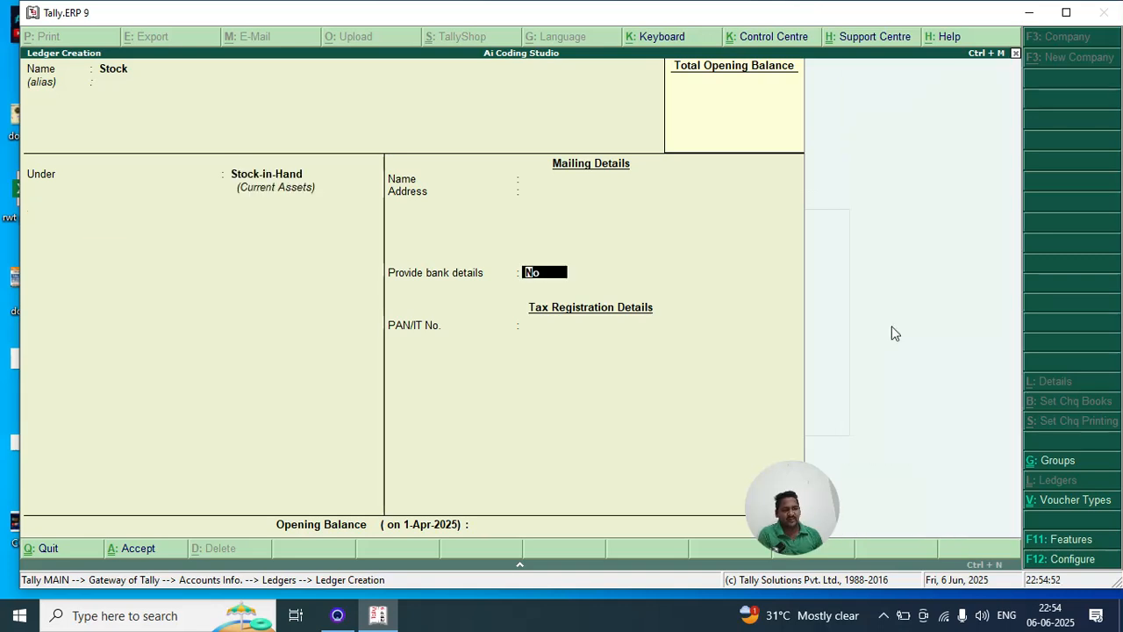
pyautogui.press('Return')
pyautogui.press('Return')
pyautogui.press('Return')
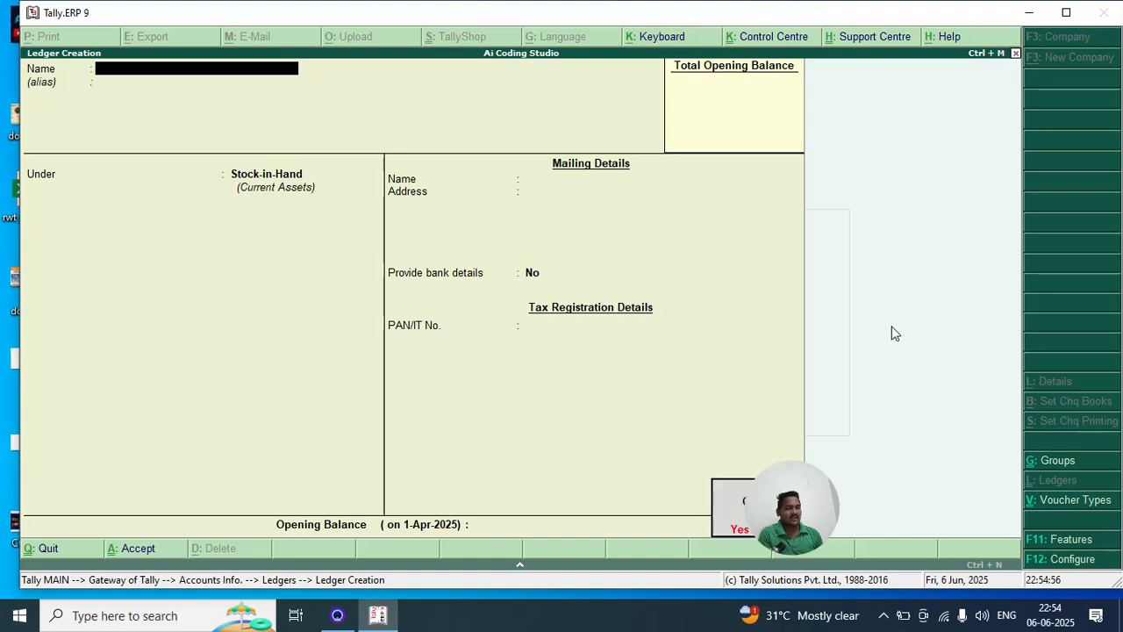
# Leave ledger creation, return to the Gateway of Tally and highlight Accounting Vouchers.
pyautogui.press('Escape')
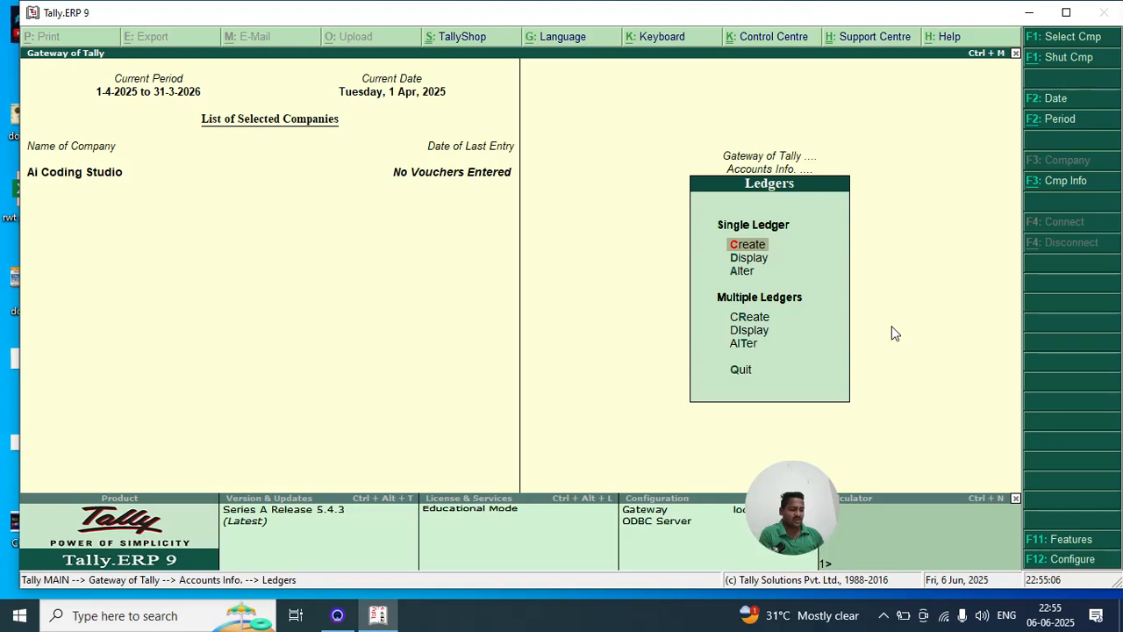
pyautogui.press('Escape')
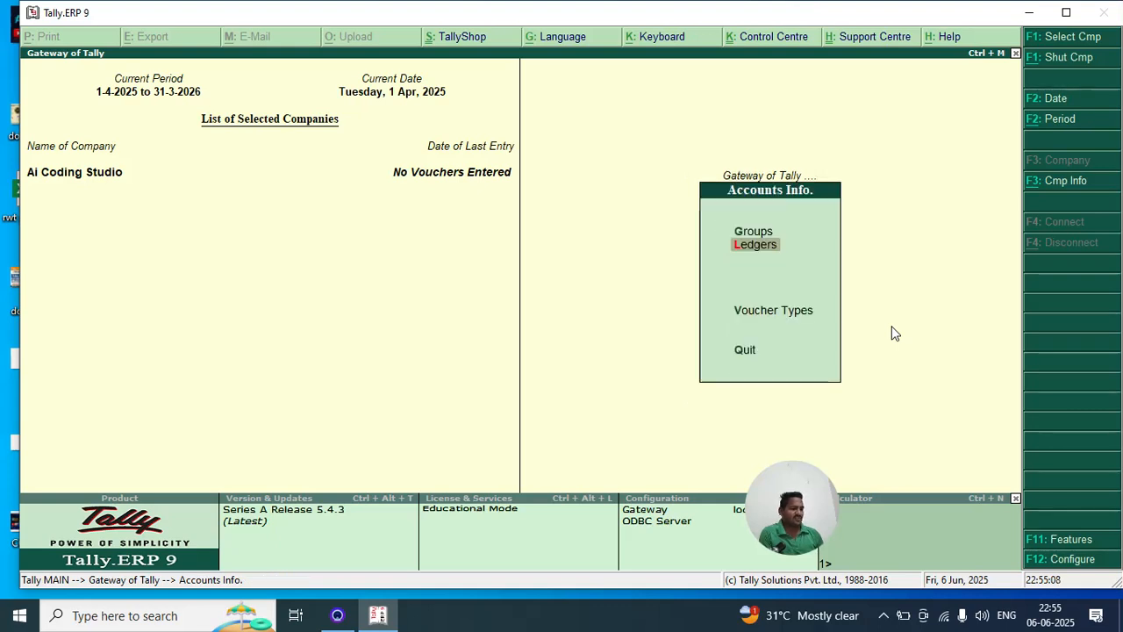
pyautogui.press('Escape')
pyautogui.press('Down')
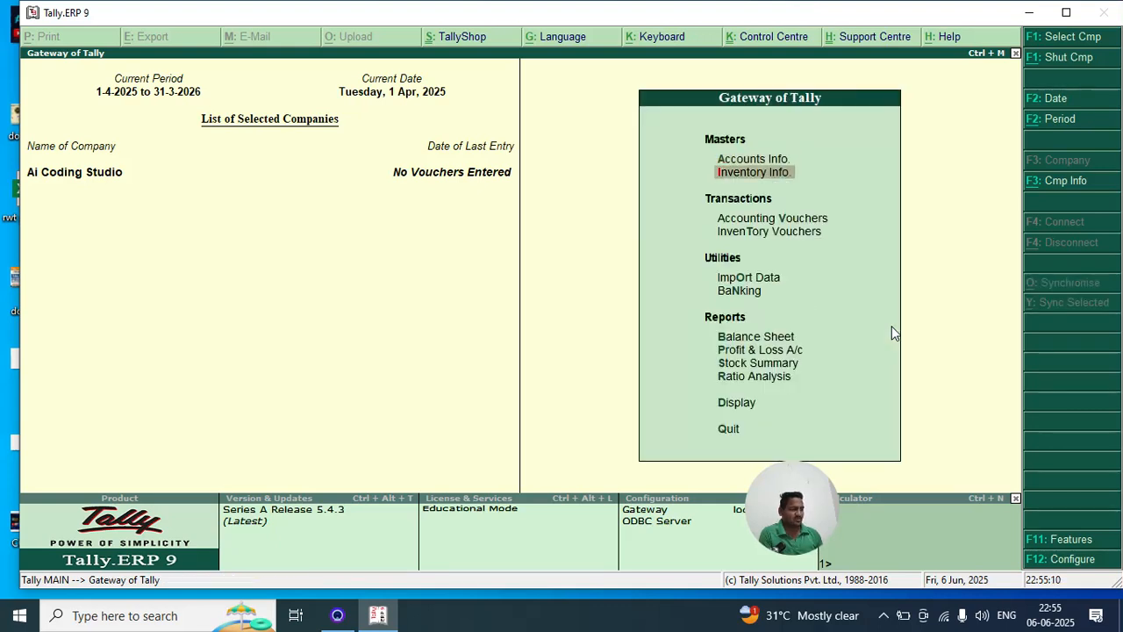
pyautogui.press('Down')
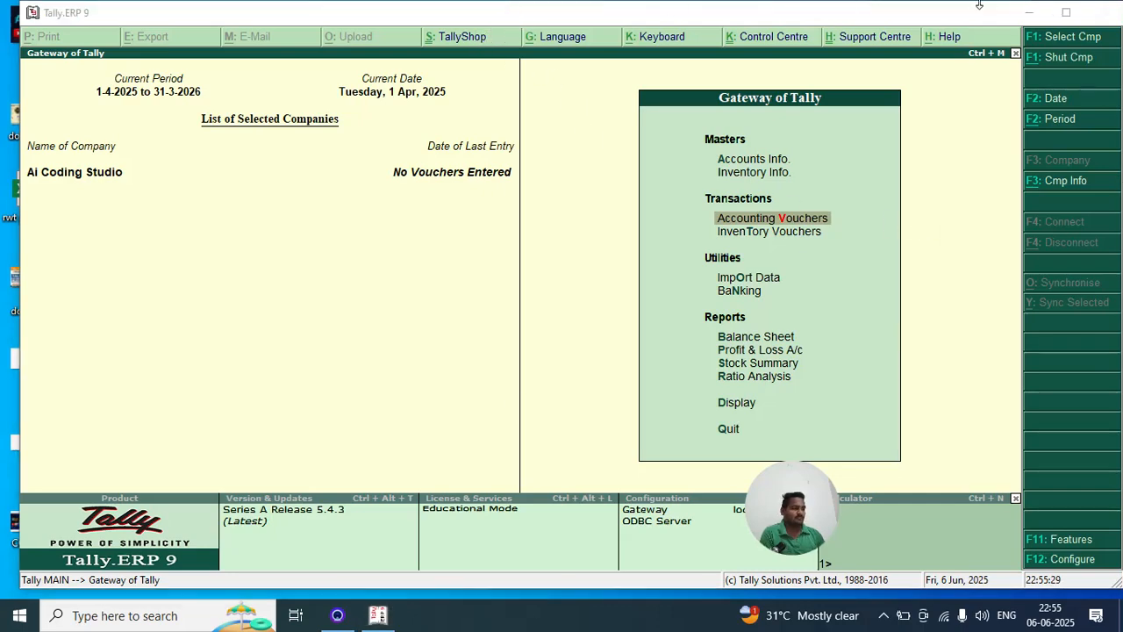
# Switch to the Windows desktop, open the "tellly" folder in File Explorer and select image 1.
pyautogui.click(1033, 13)
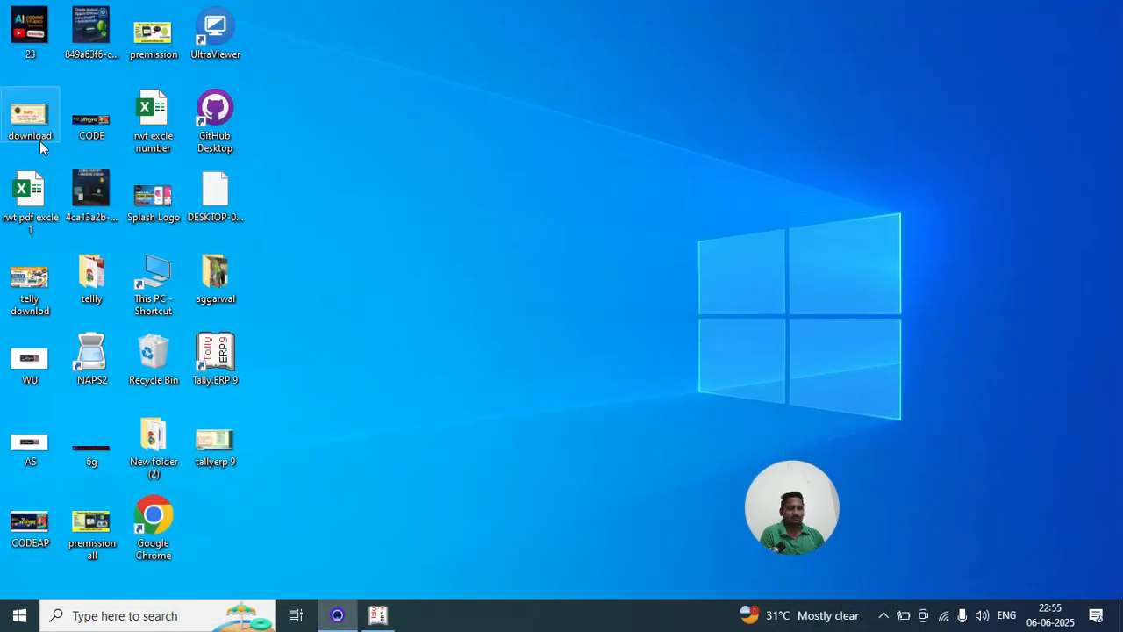
pyautogui.click(104, 287)
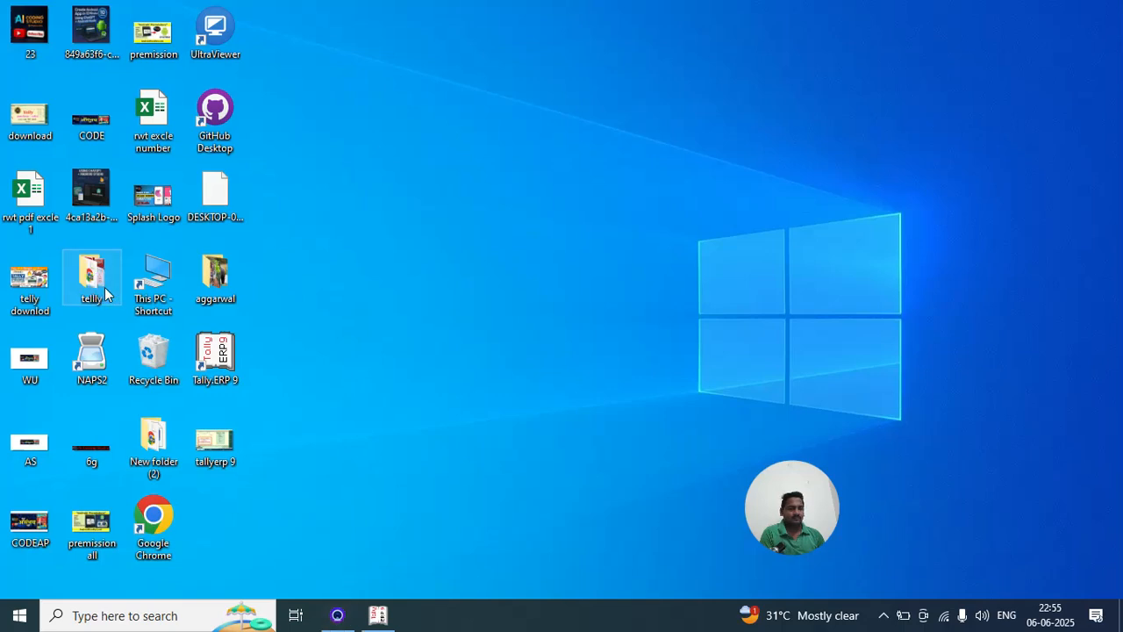
pyautogui.doubleClick(104, 289)
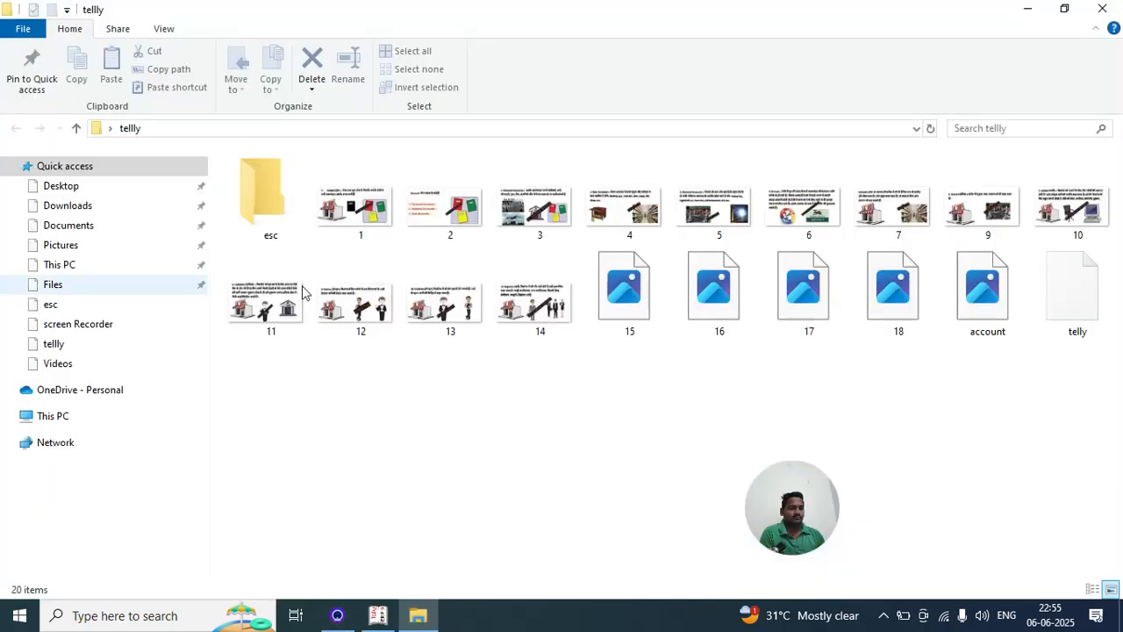
pyautogui.click(366, 230)
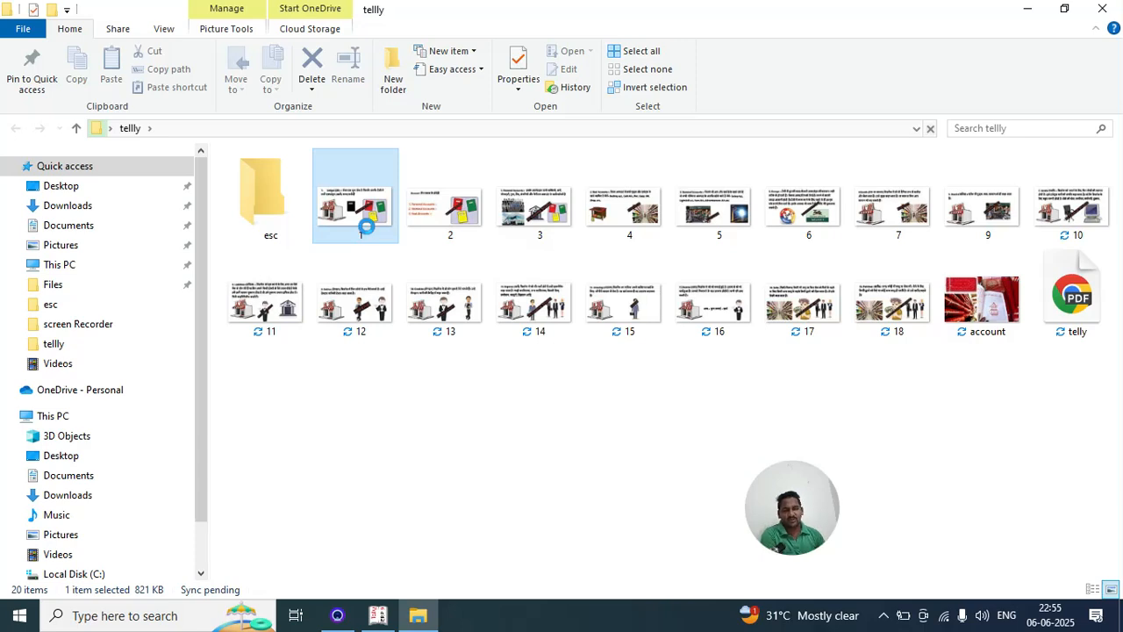
pyautogui.click(367, 229)
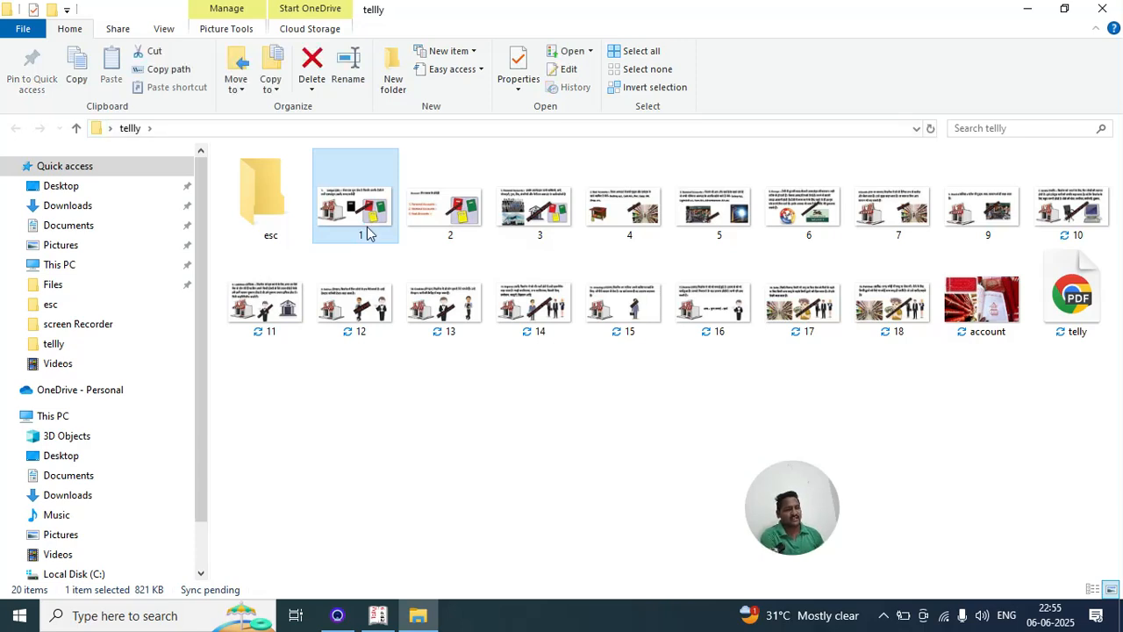
pyautogui.click(367, 230)
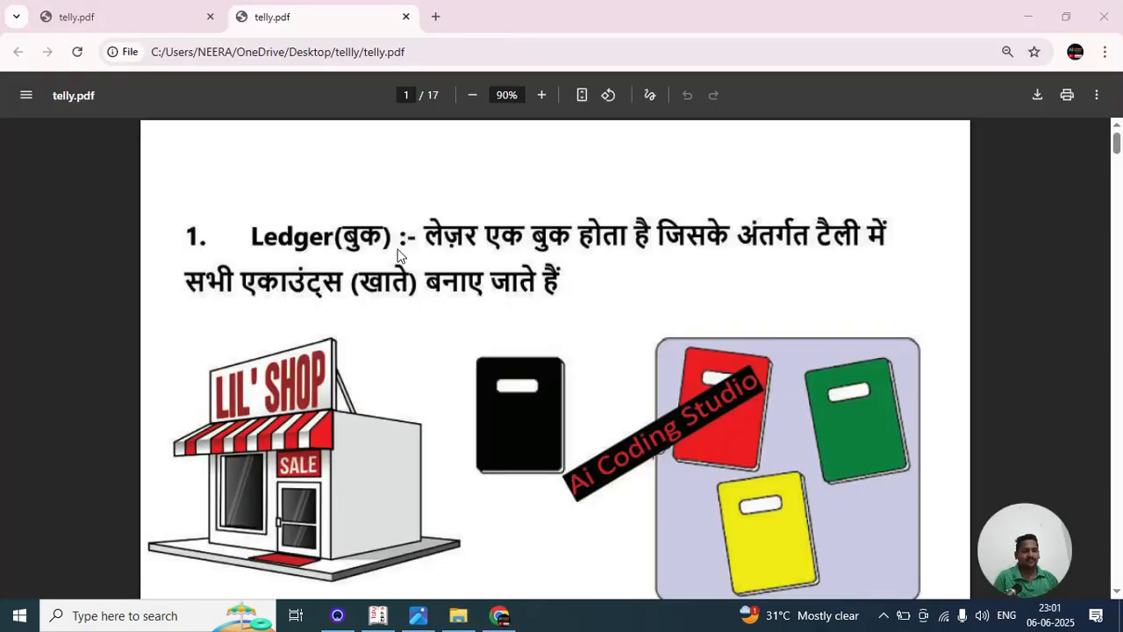
# Read the ledger definition and the three account types on pages 1 and 2 of telly.pdf in Chrome.
pyautogui.click(301, 237)
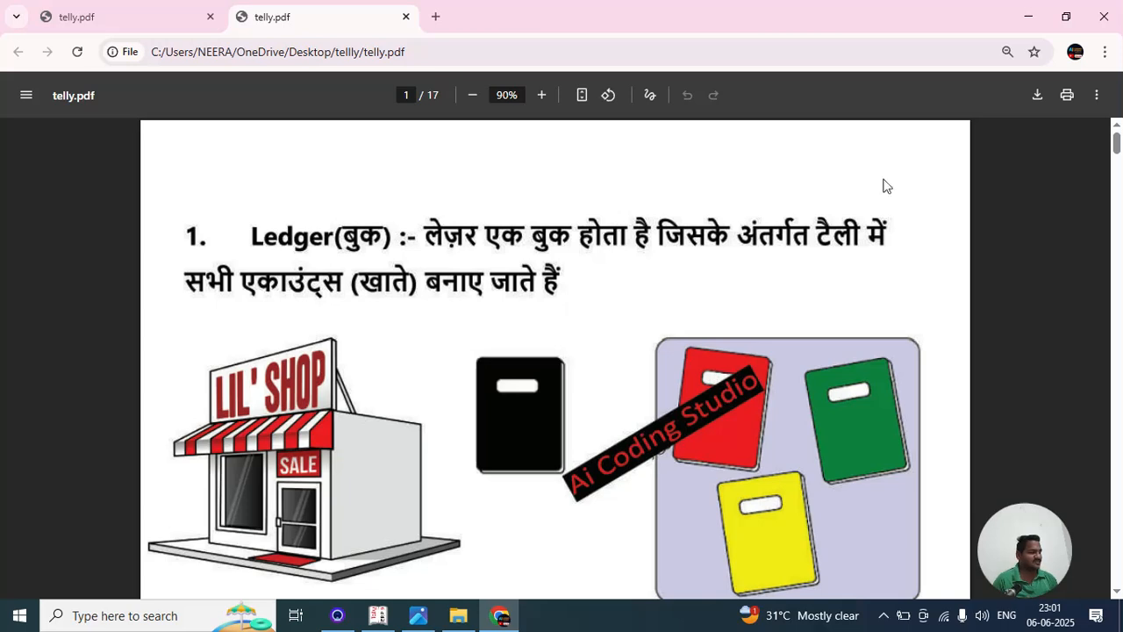
pyautogui.click(1116, 592)
pyautogui.click(1116, 594)
pyautogui.click(1116, 594)
pyautogui.click(1116, 594)
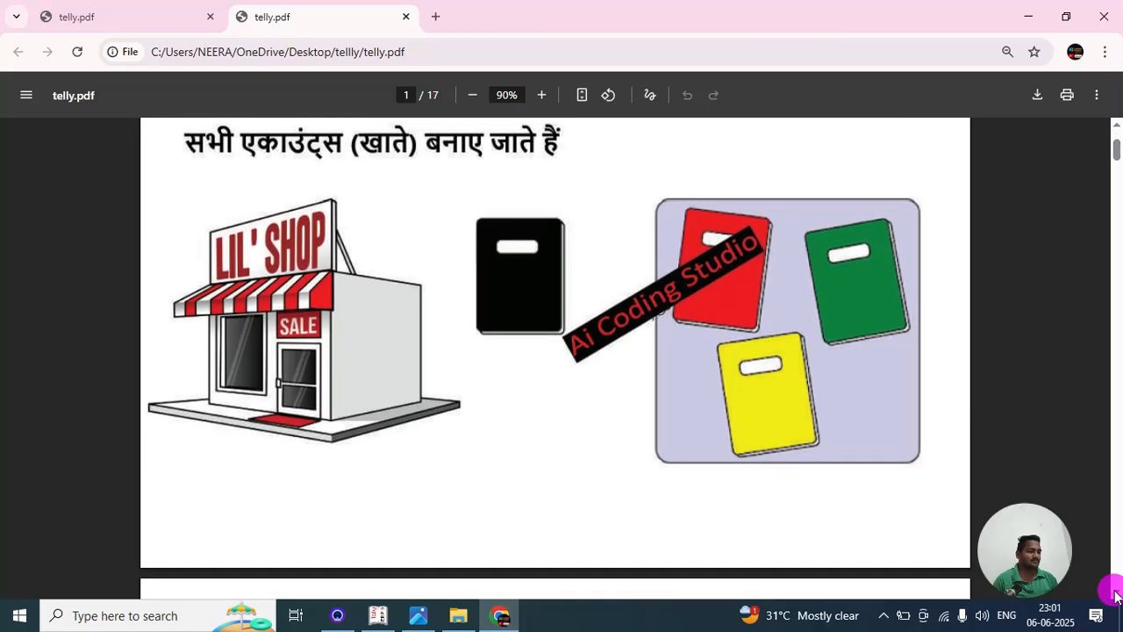
pyautogui.click(1116, 594)
pyautogui.click(1115, 593)
pyautogui.click(1116, 594)
pyautogui.click(1115, 594)
pyautogui.click(1116, 593)
pyautogui.click(1116, 594)
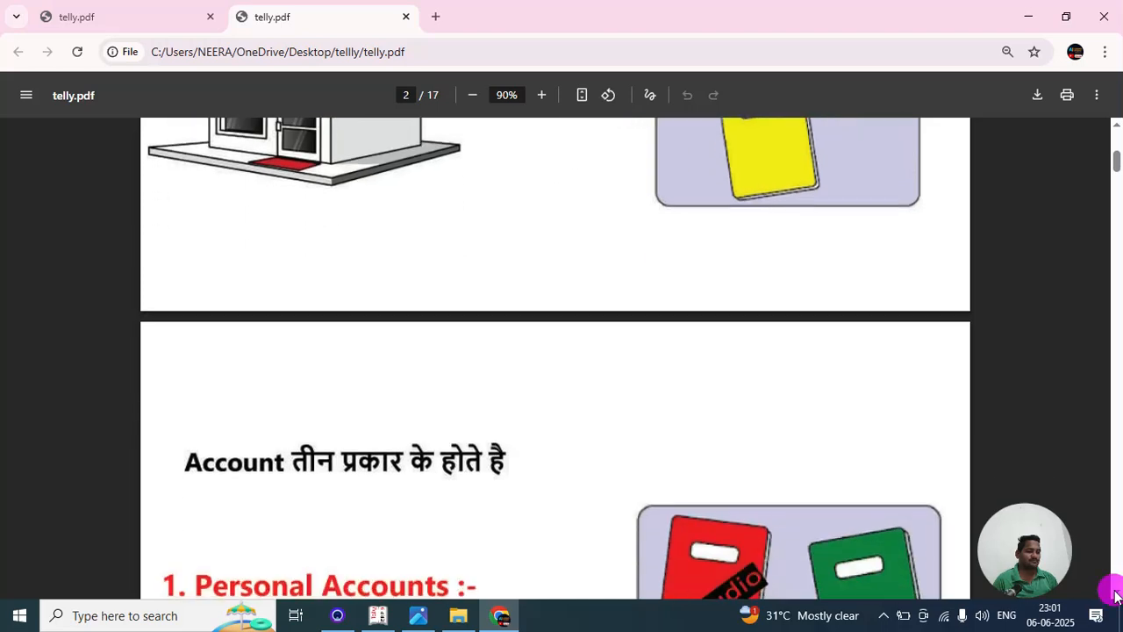
pyautogui.click(1116, 594)
pyautogui.click(1116, 594)
pyautogui.click(1115, 594)
pyautogui.click(1115, 593)
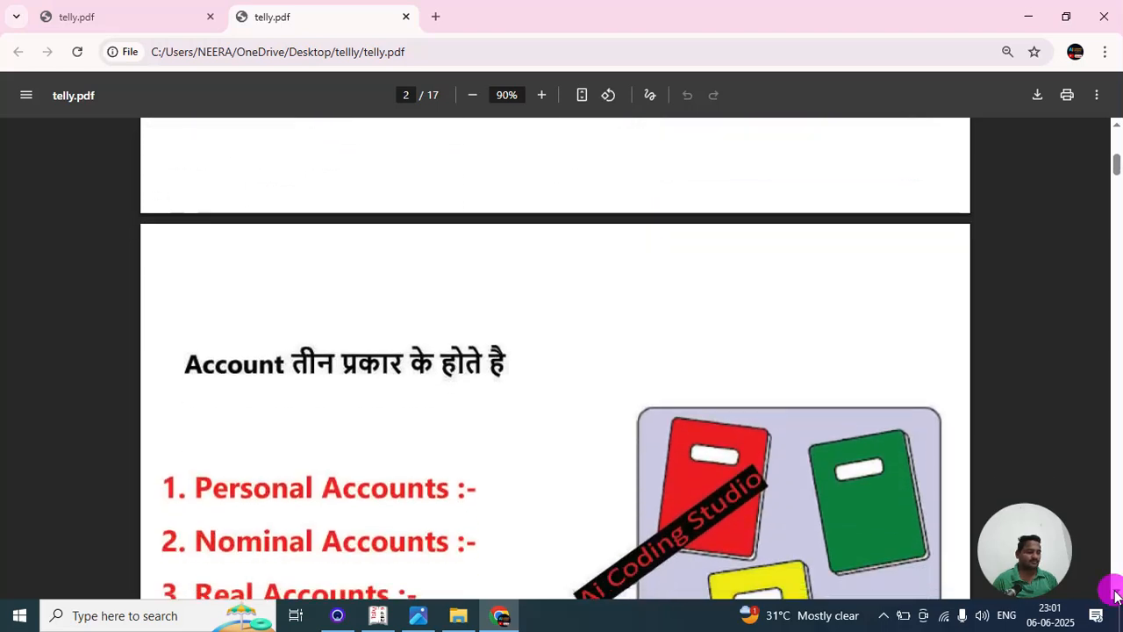
pyautogui.click(1116, 594)
pyautogui.click(1116, 593)
pyautogui.click(1116, 594)
pyautogui.click(1116, 594)
pyautogui.click(1115, 594)
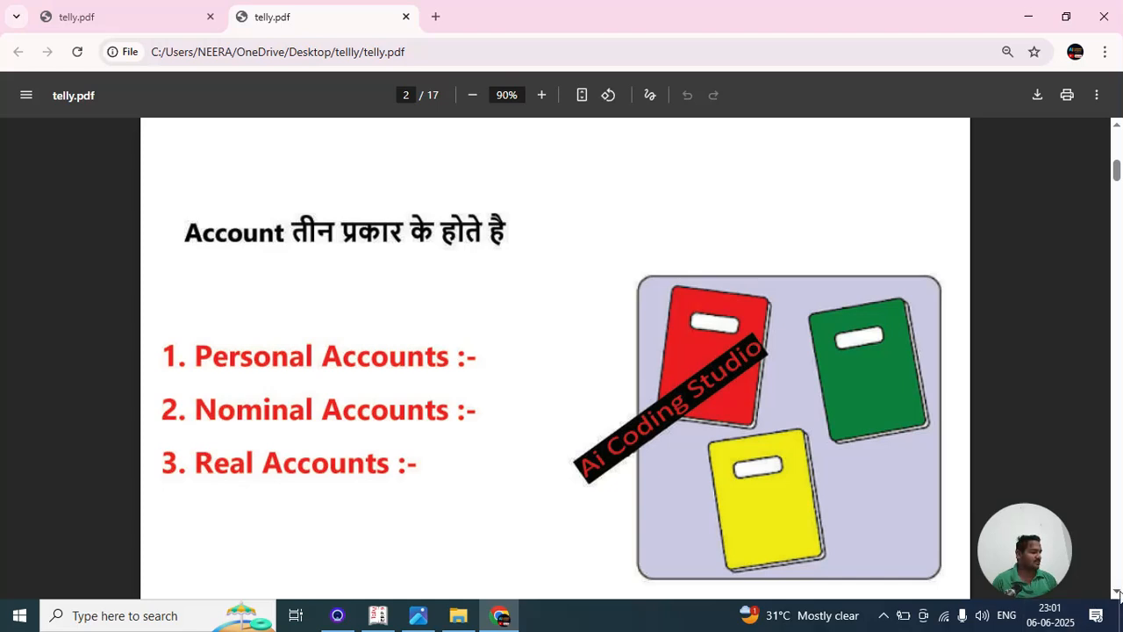
# Go on to the Personal Accounts definition on page 3 of telly.pdf.
pyautogui.click(1115, 592)
pyautogui.click(1116, 592)
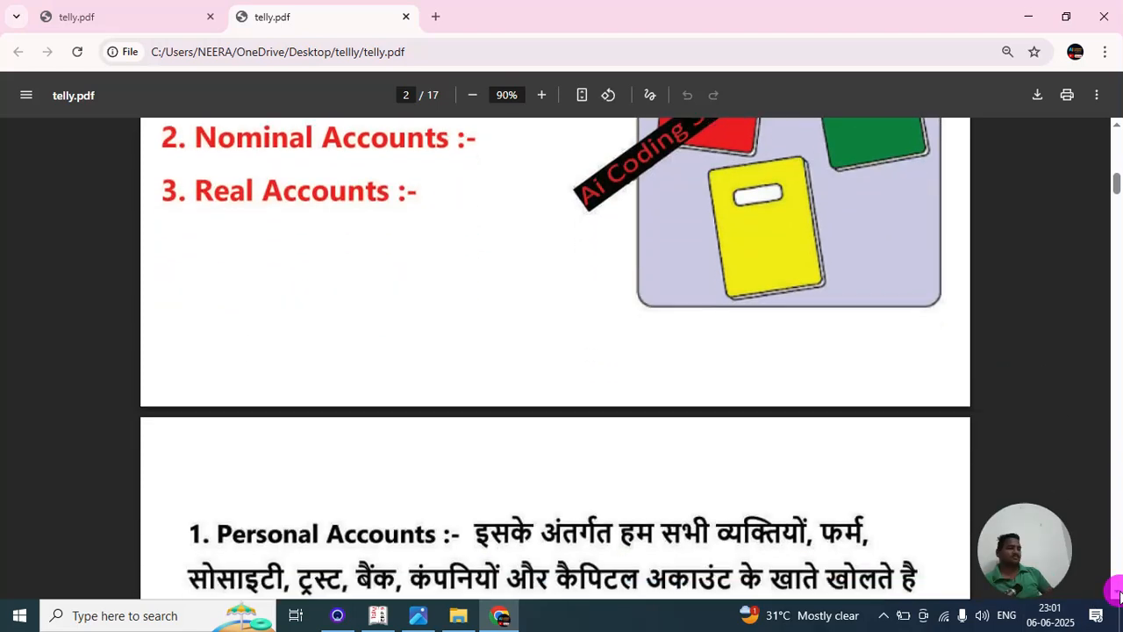
pyautogui.click(1116, 592)
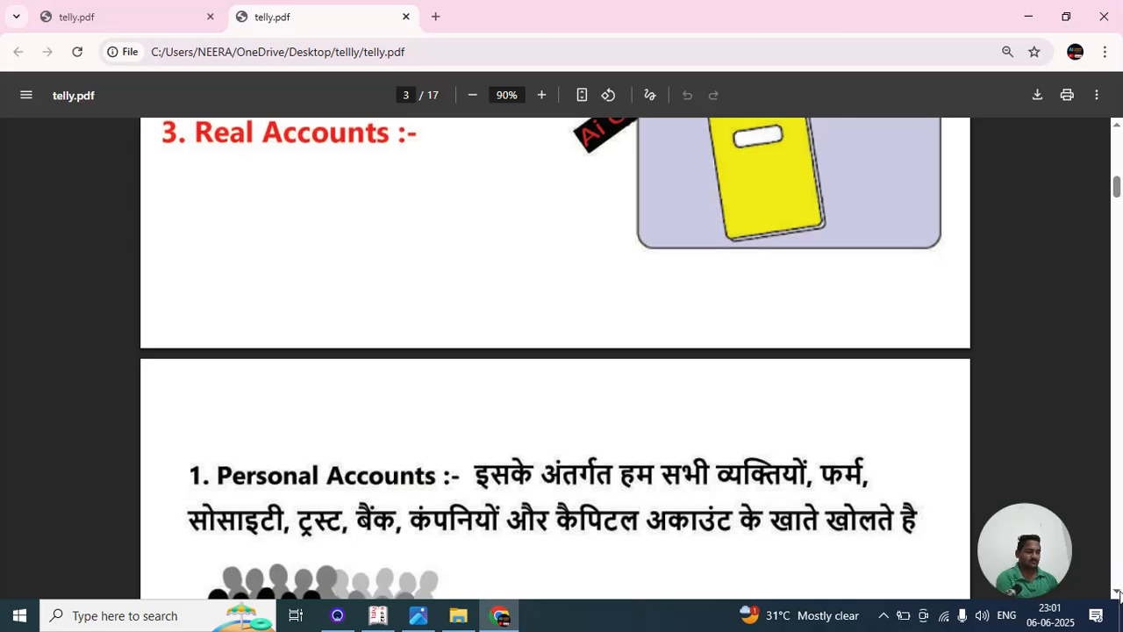
pyautogui.click(1116, 592)
pyautogui.click(1116, 592)
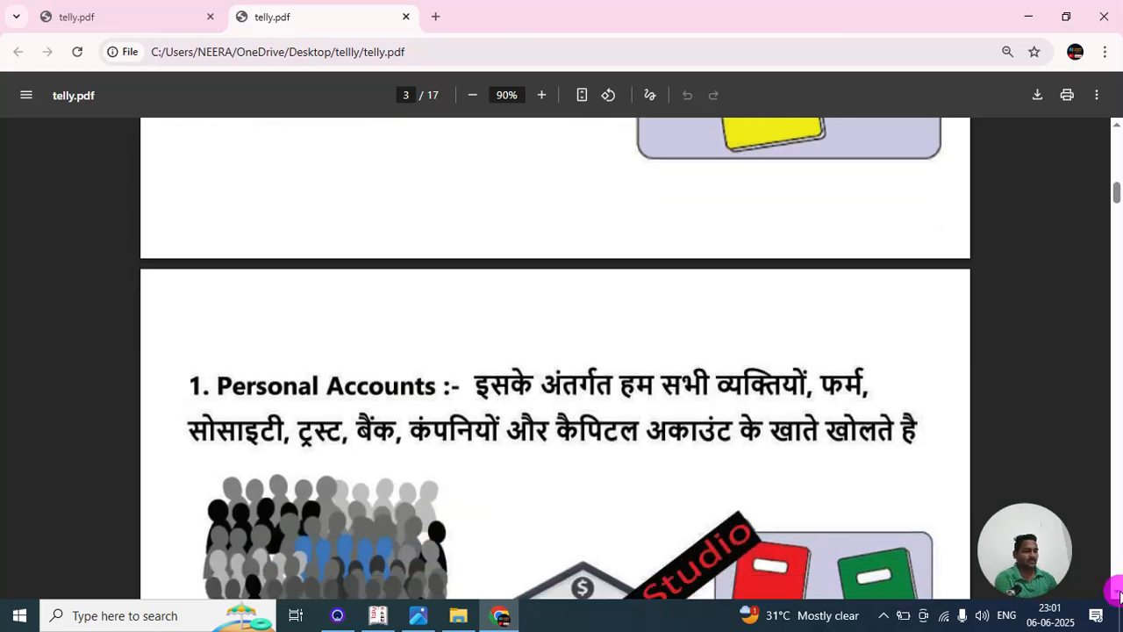
# Read the full Personal Accounts definition and its illustrations on page 3 of telly.pdf.
pyautogui.click(1116, 592)
pyautogui.click(1116, 592)
pyautogui.click(1116, 592)
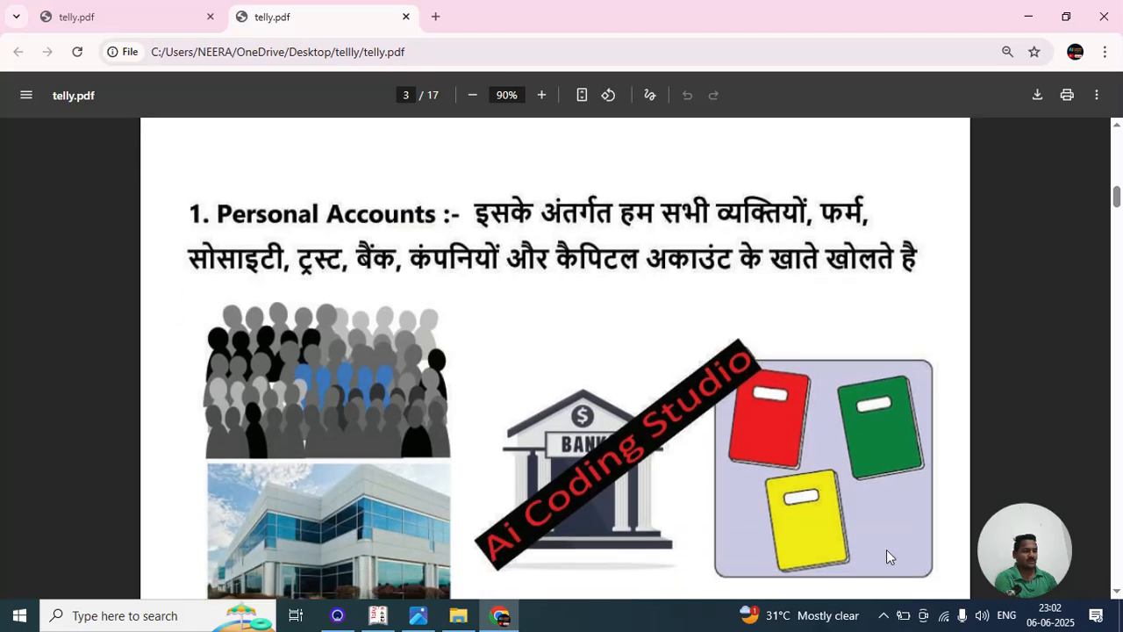
pyautogui.click(245, 209)
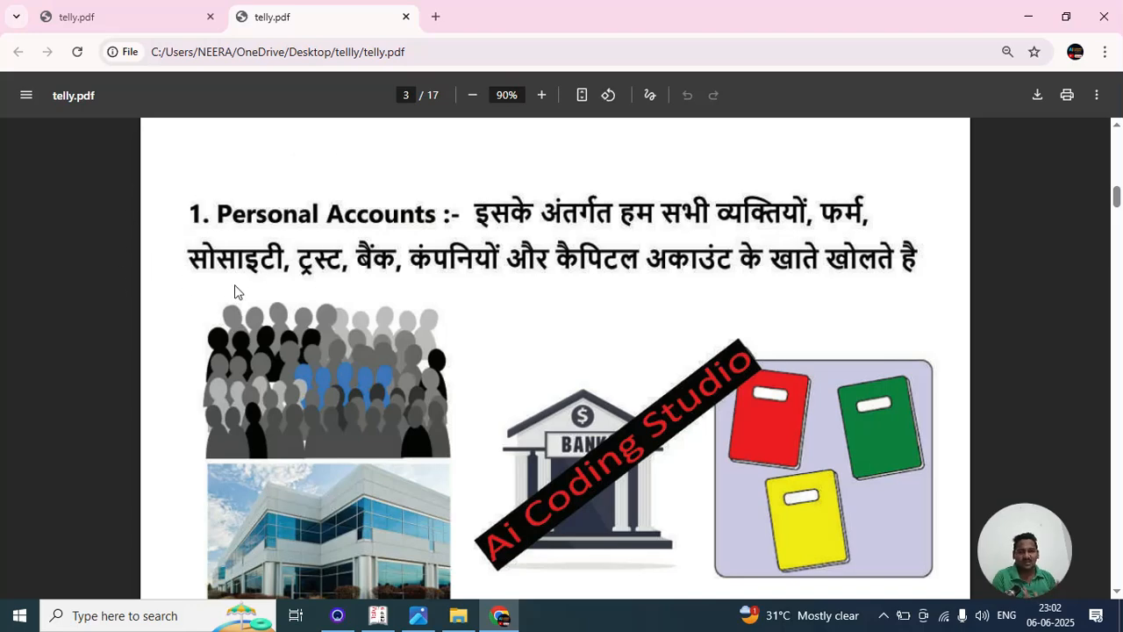
# Continue to page 4 of telly.pdf and read the Real Accounts definition with its examples and pictures.
pyautogui.click(1117, 592)
pyautogui.click(1117, 593)
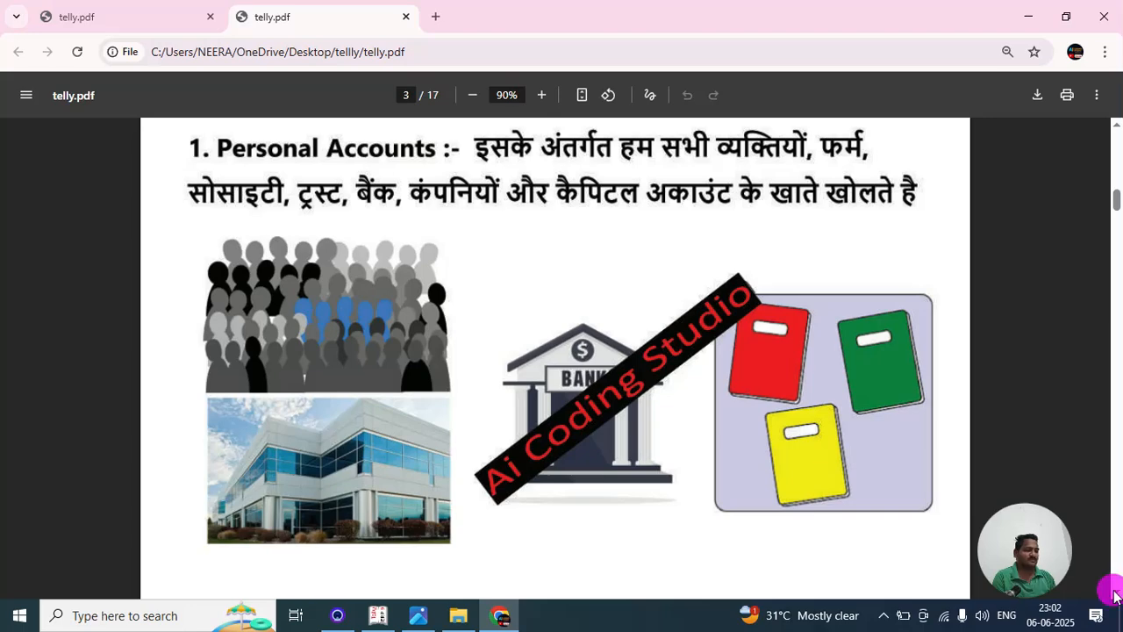
pyautogui.click(1115, 594)
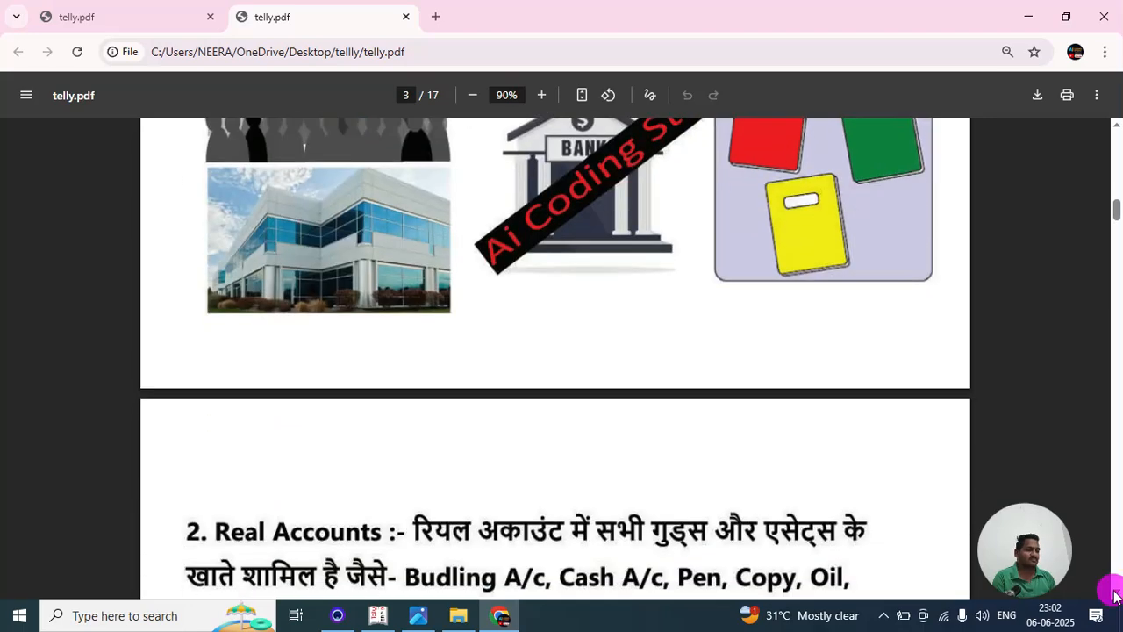
pyautogui.click(1116, 594)
pyautogui.click(1116, 594)
pyautogui.click(1116, 594)
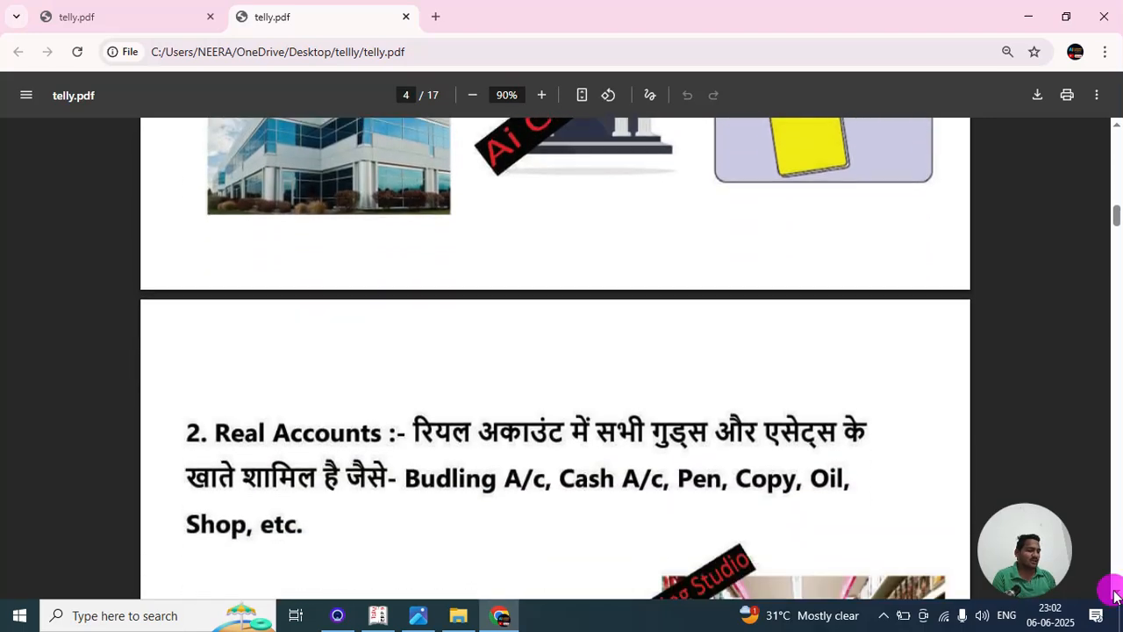
pyautogui.click(1116, 594)
pyautogui.click(1116, 594)
pyautogui.click(1116, 594)
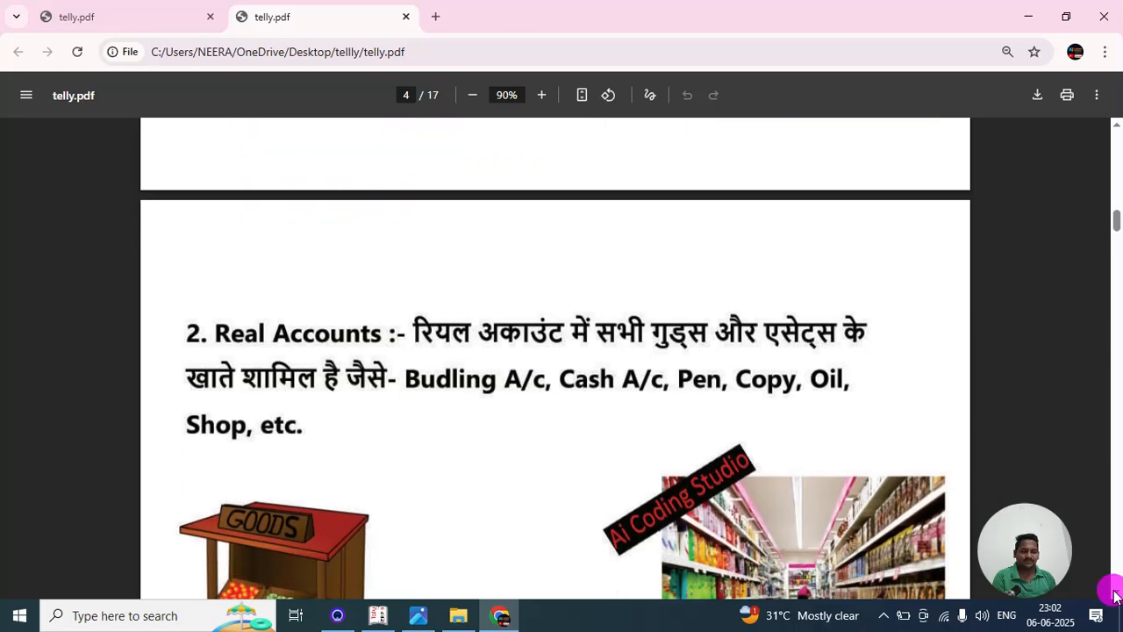
pyautogui.click(1116, 594)
pyautogui.click(1116, 593)
pyautogui.click(1115, 593)
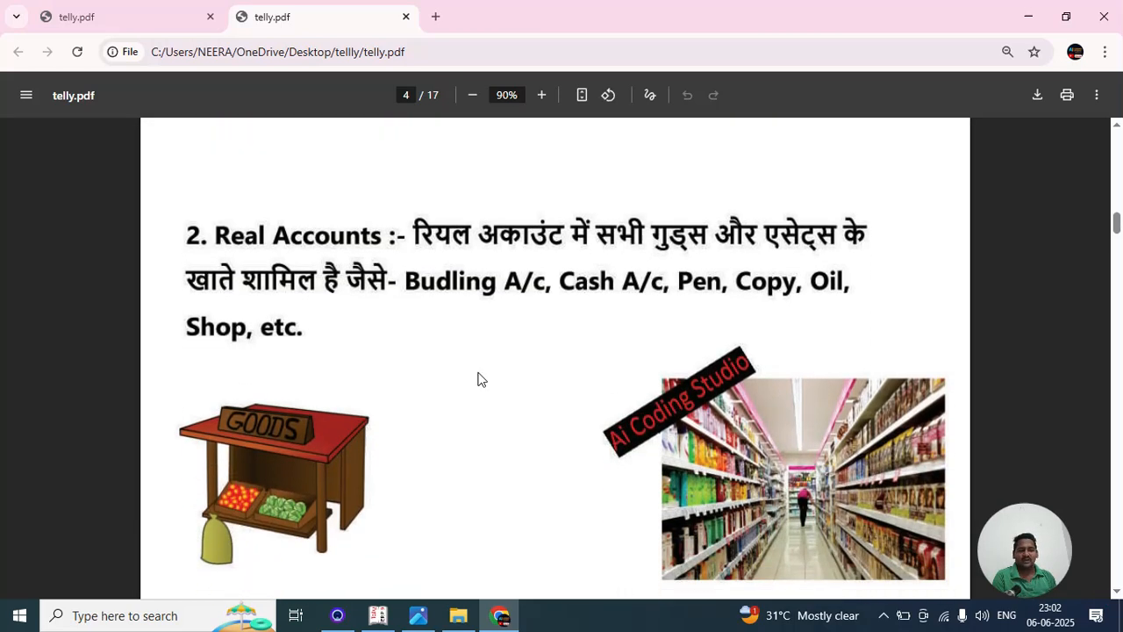